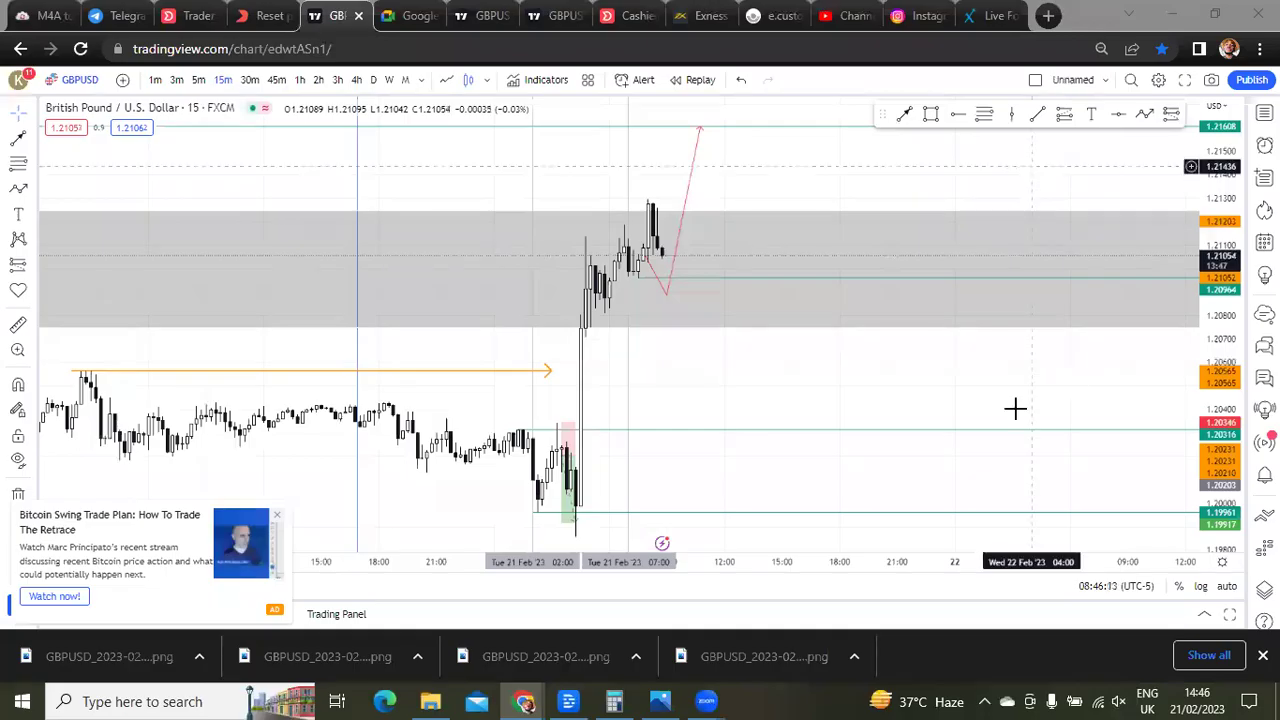
# - Switch the GBPUSD chart from 15-minute to the daily timeframe and examine the recent candles around the grey zone
pyautogui.moveTo(640, 329); pyautogui.dragTo(573, 183)
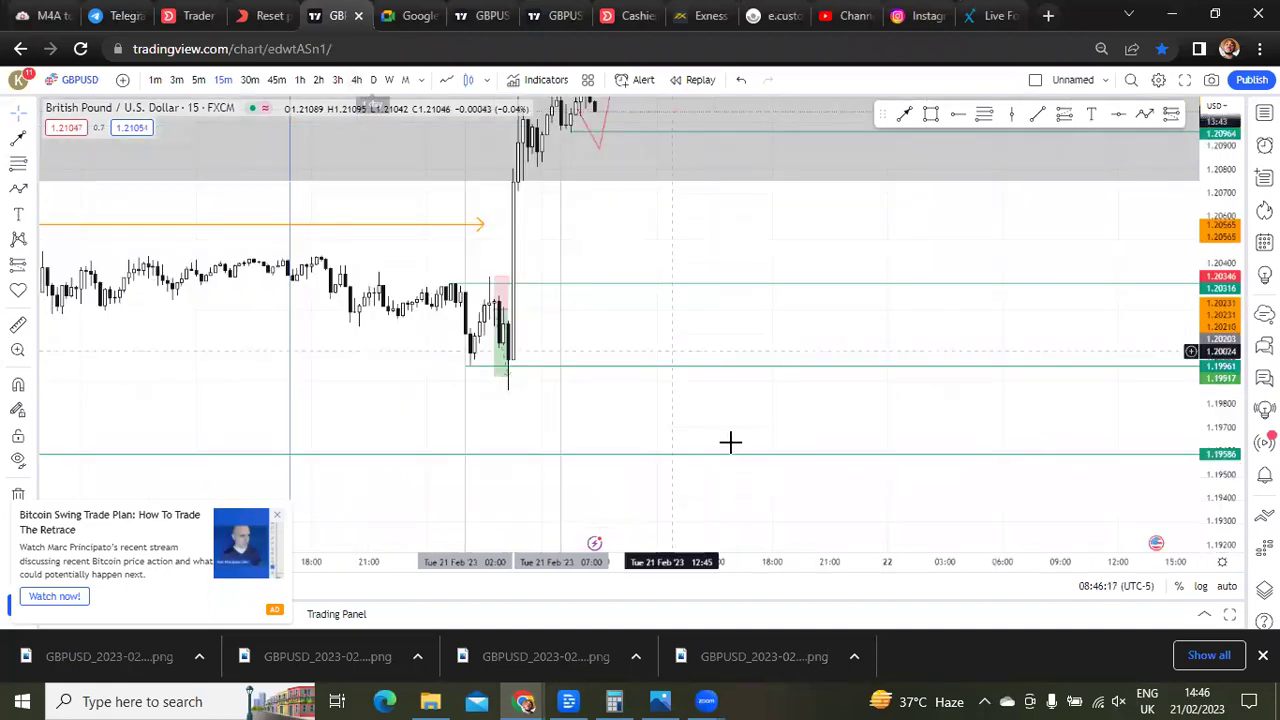
pyautogui.moveTo(678, 313); pyautogui.dragTo(899, 288)
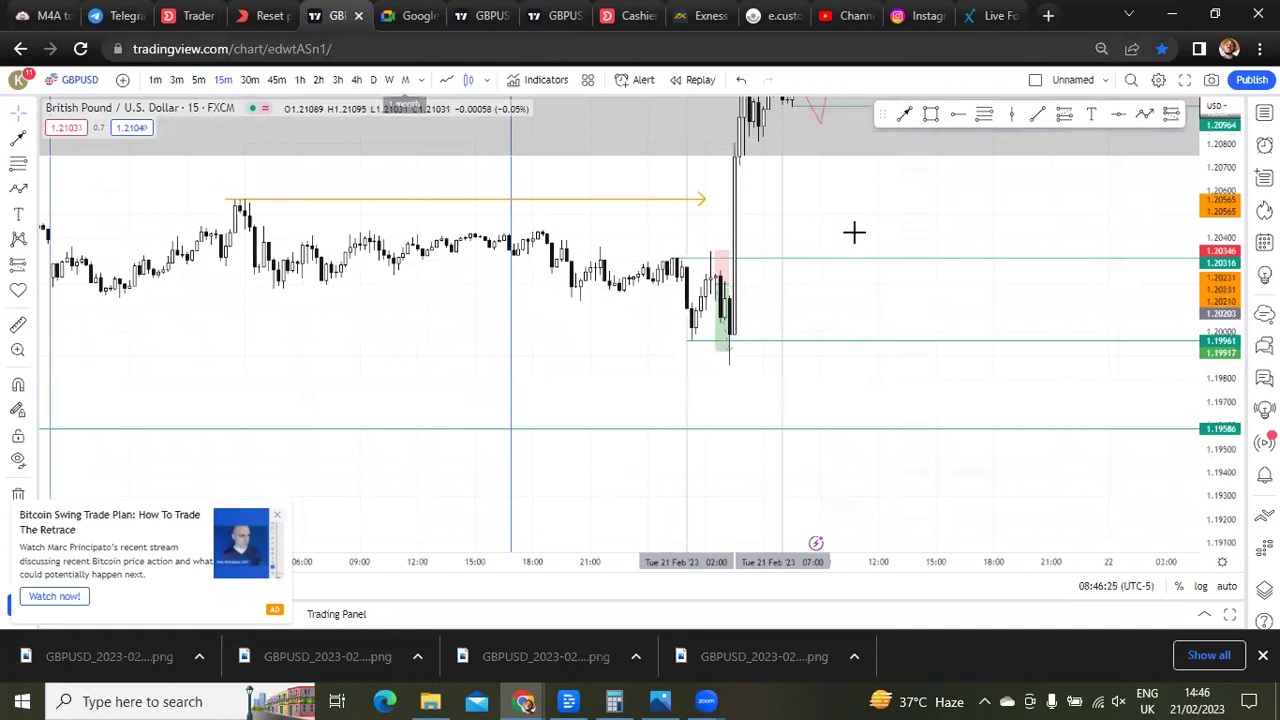
pyautogui.moveTo(831, 369); pyautogui.dragTo(737, 383)
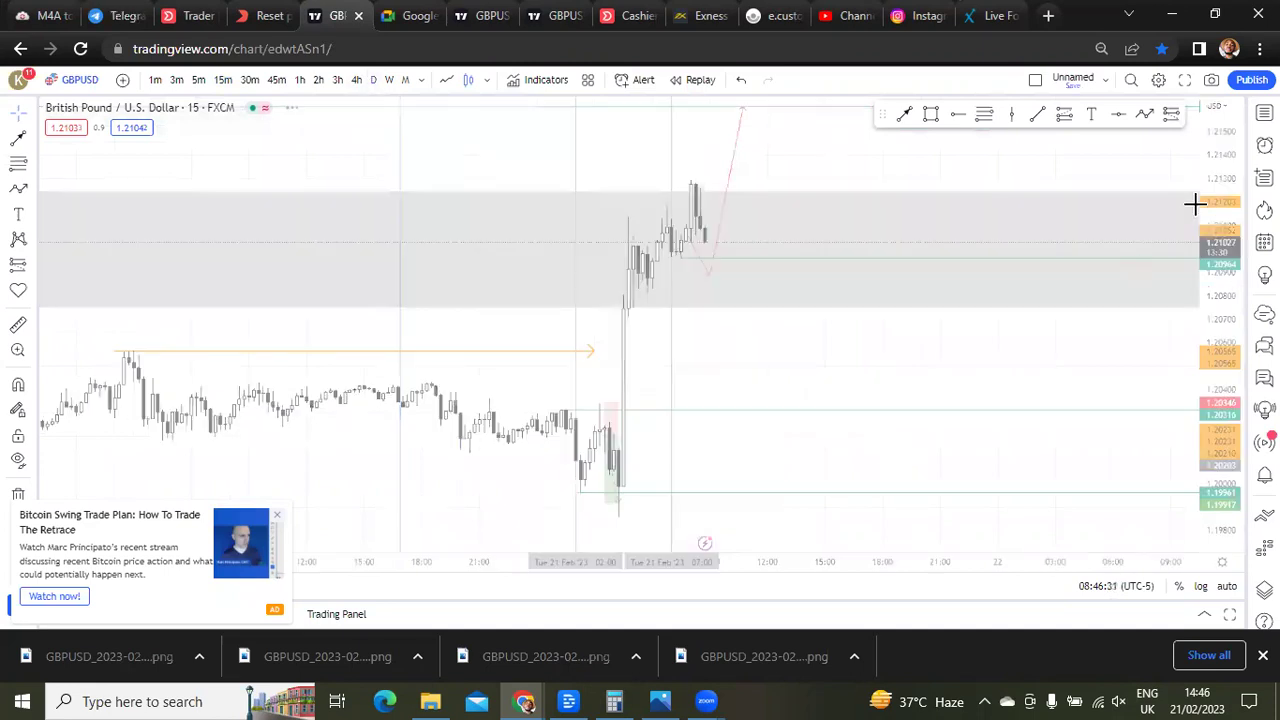
pyautogui.press('1')
pyautogui.press('d')
pyautogui.press('Return')
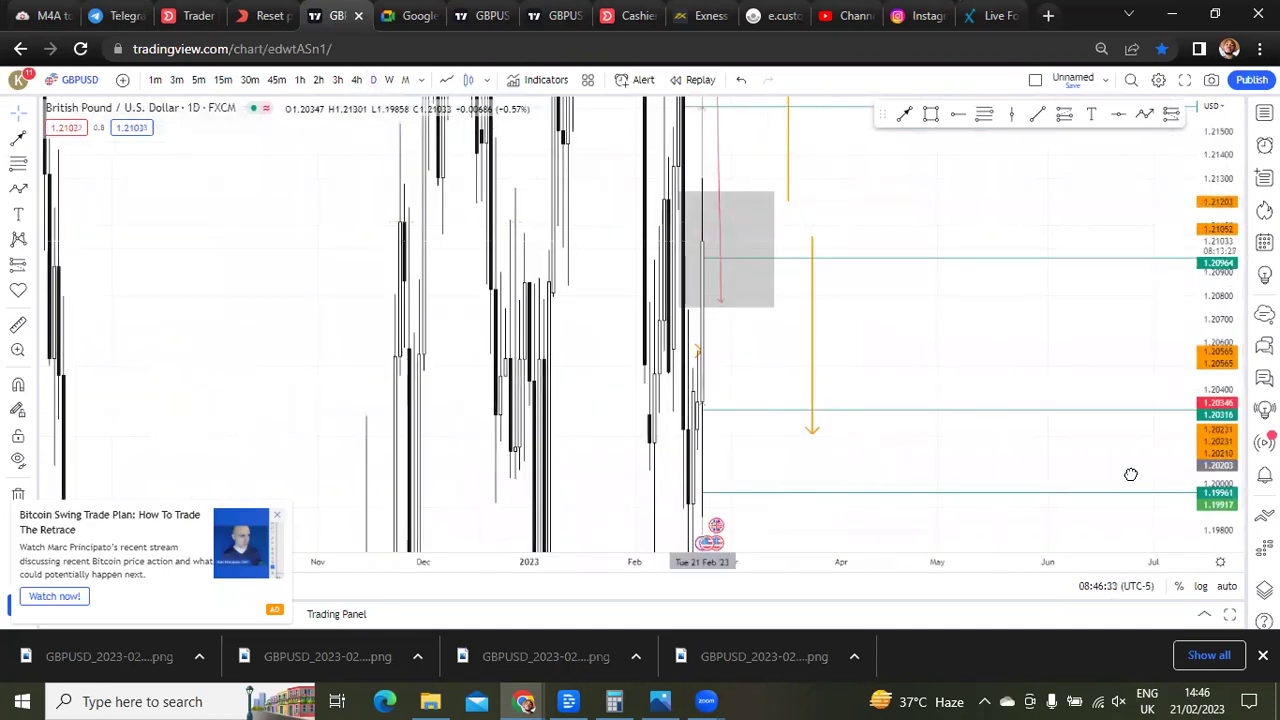
pyautogui.scroll(-3, 1131, 477)
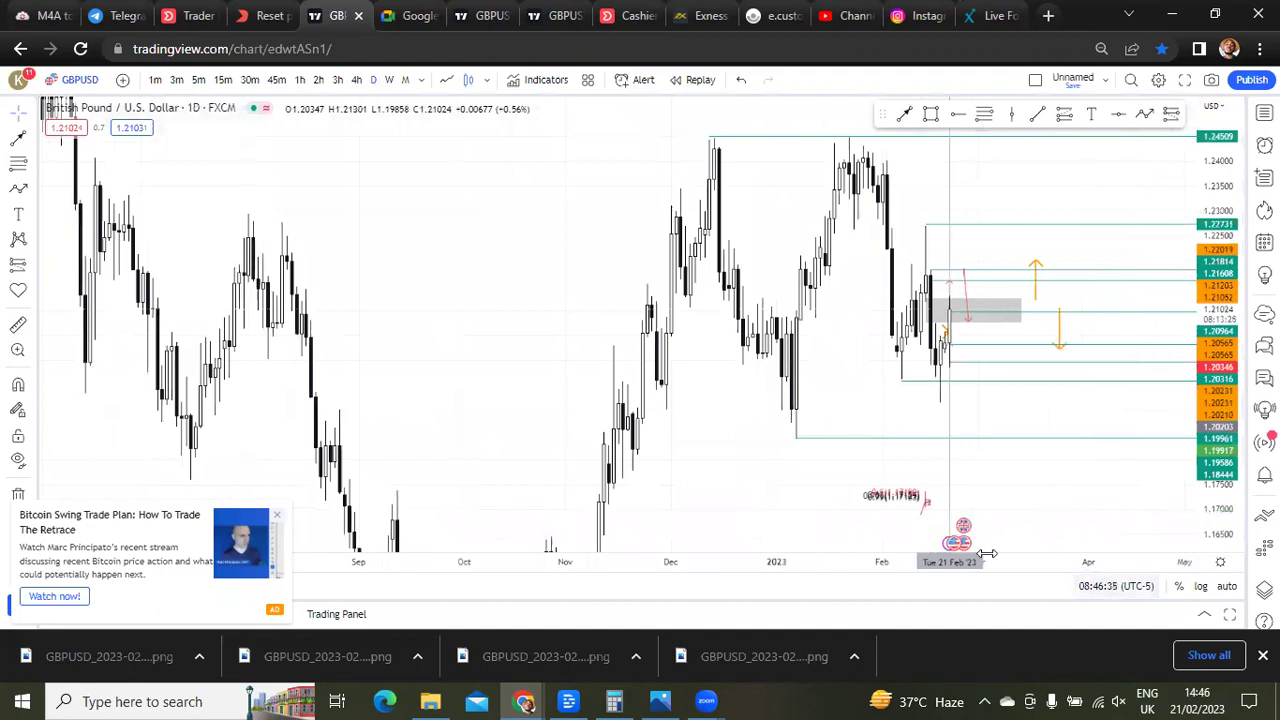
pyautogui.scroll(3, 985, 551)
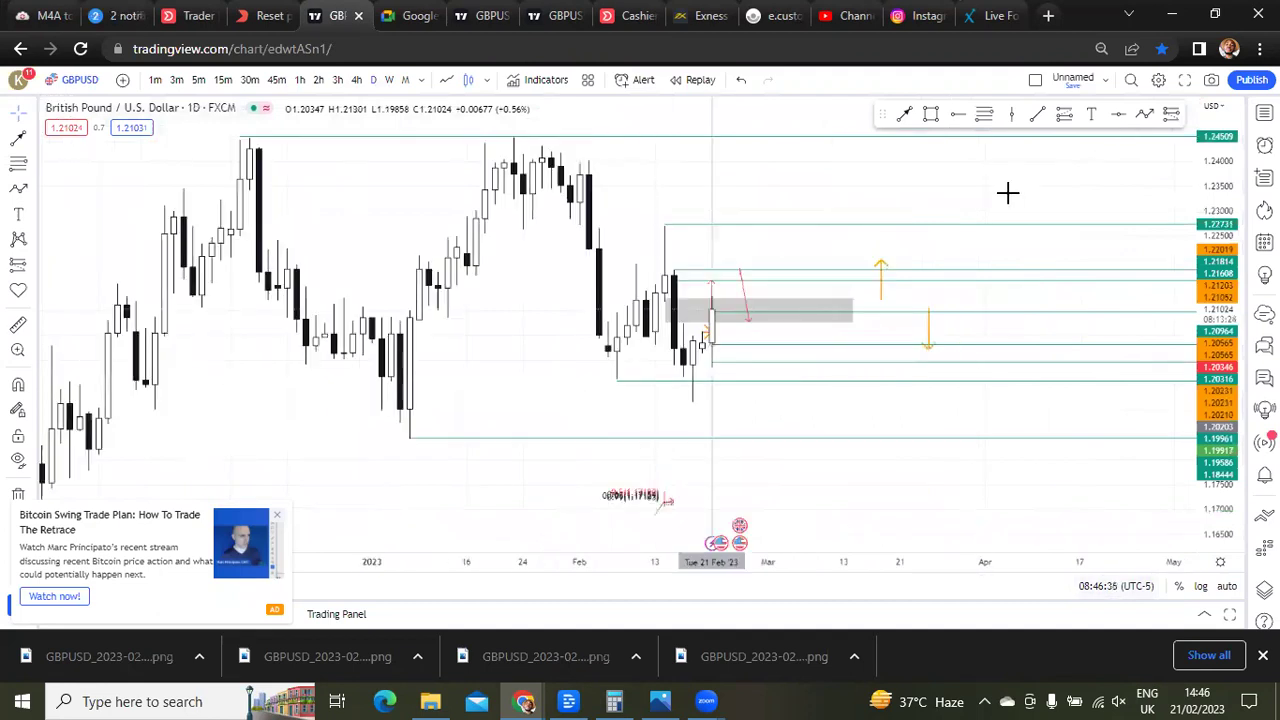
pyautogui.scroll(2, 1004, 194)
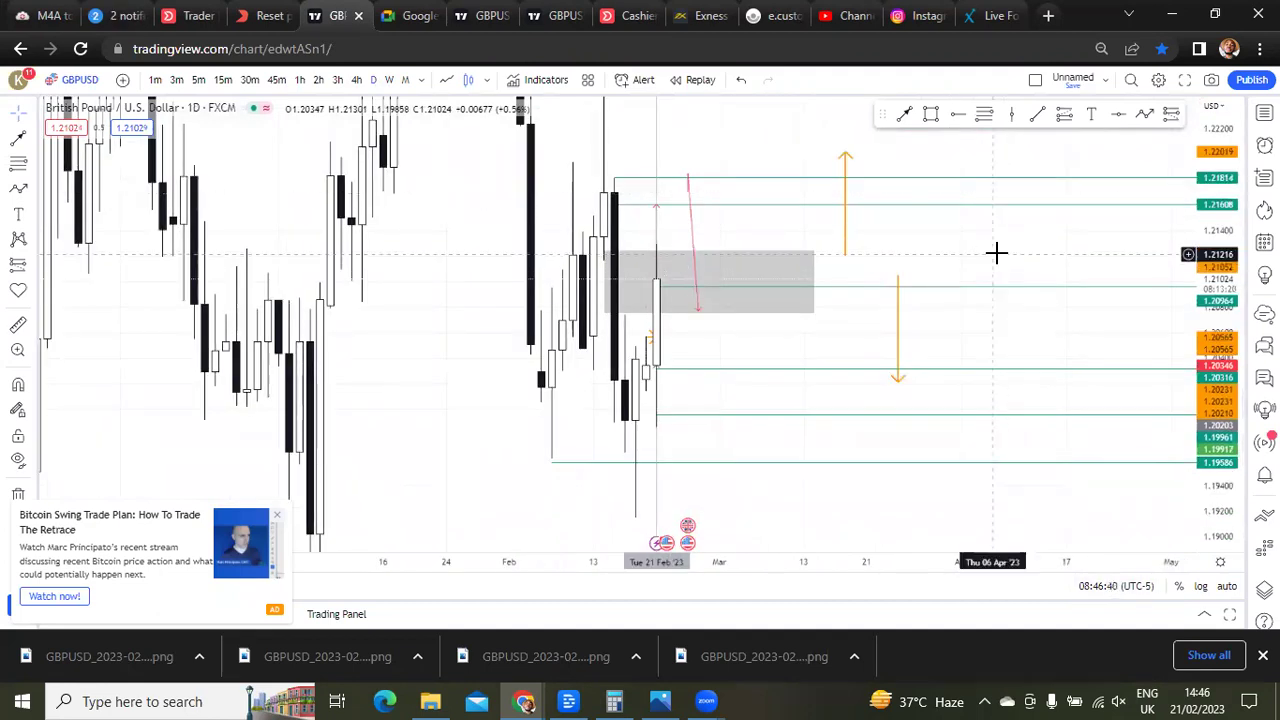
pyautogui.moveTo(1091, 238); pyautogui.dragTo(1090, 234)
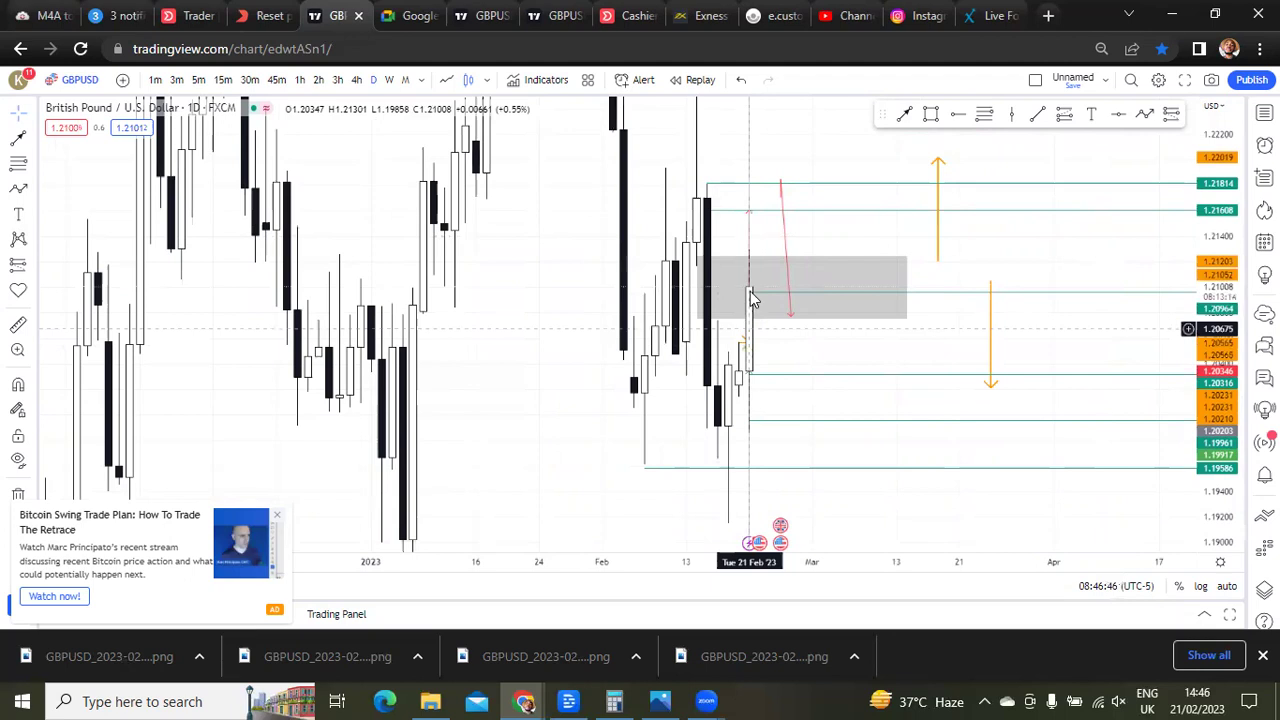
# - Lower the upper edge of the grey rectangle zone to 1.21177 on the daily chart
pyautogui.click(703, 262)
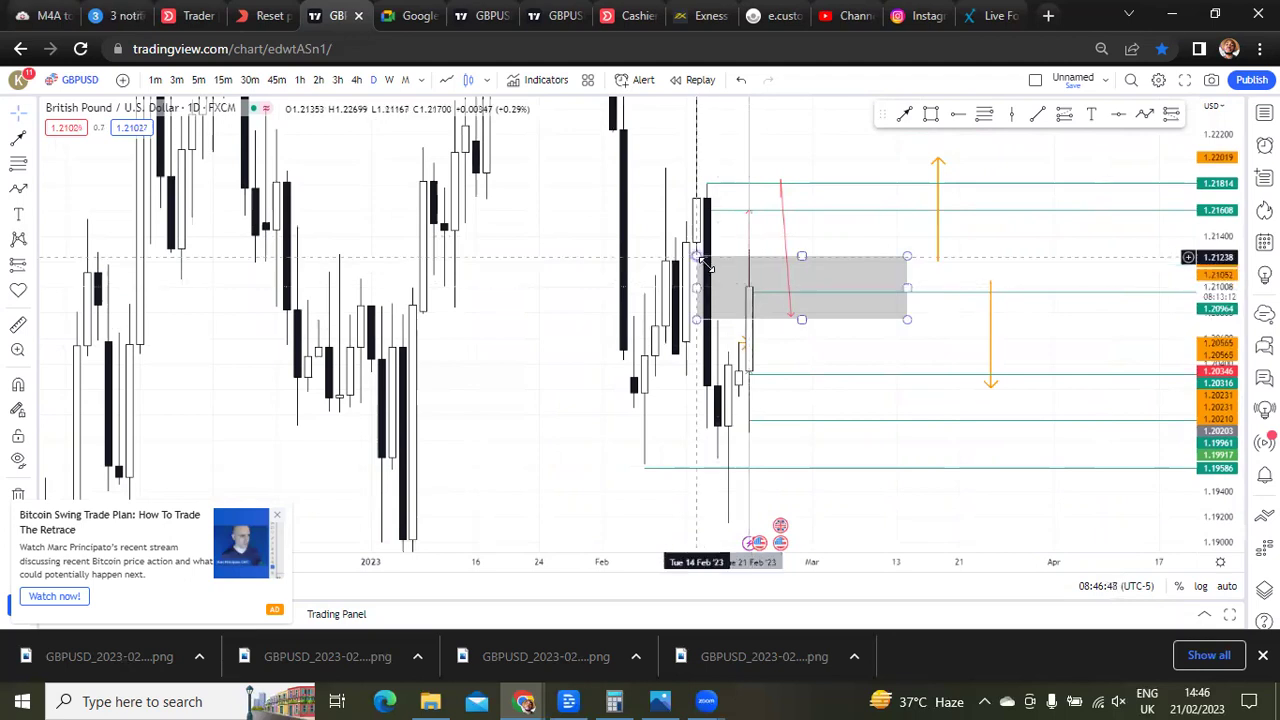
pyautogui.moveTo(699, 261); pyautogui.dragTo(697, 266)
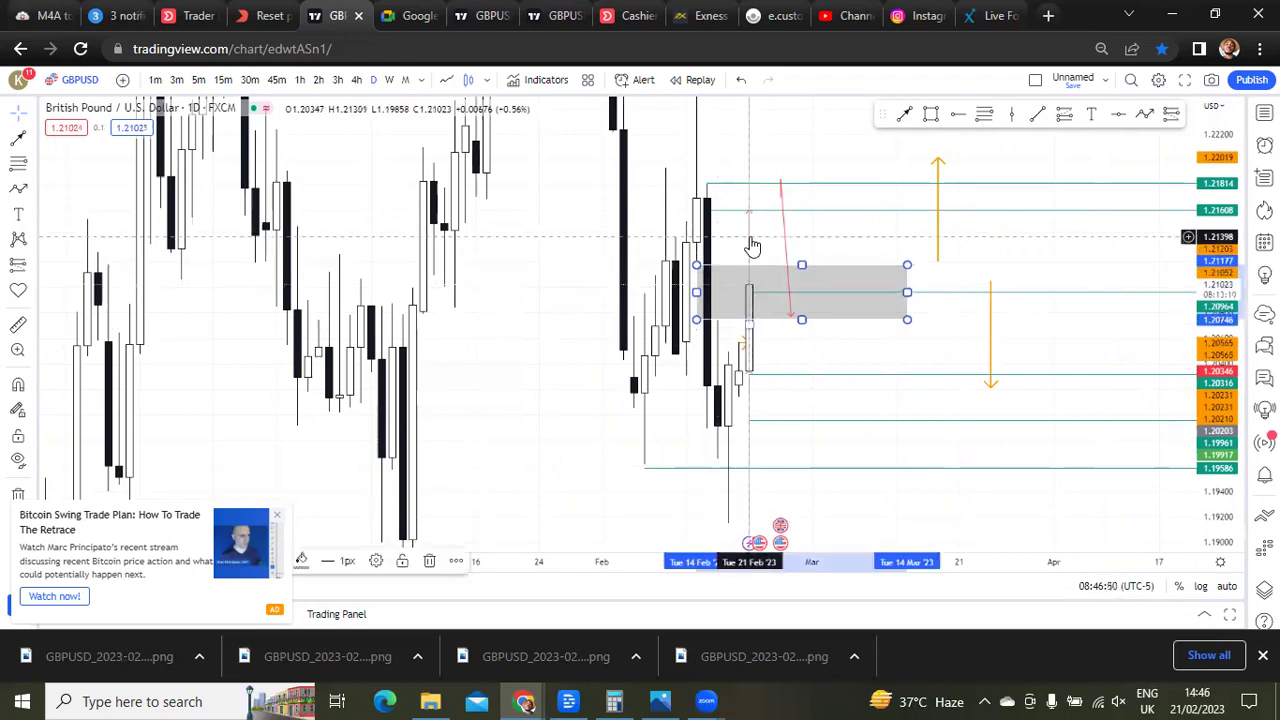
pyautogui.click(748, 362)
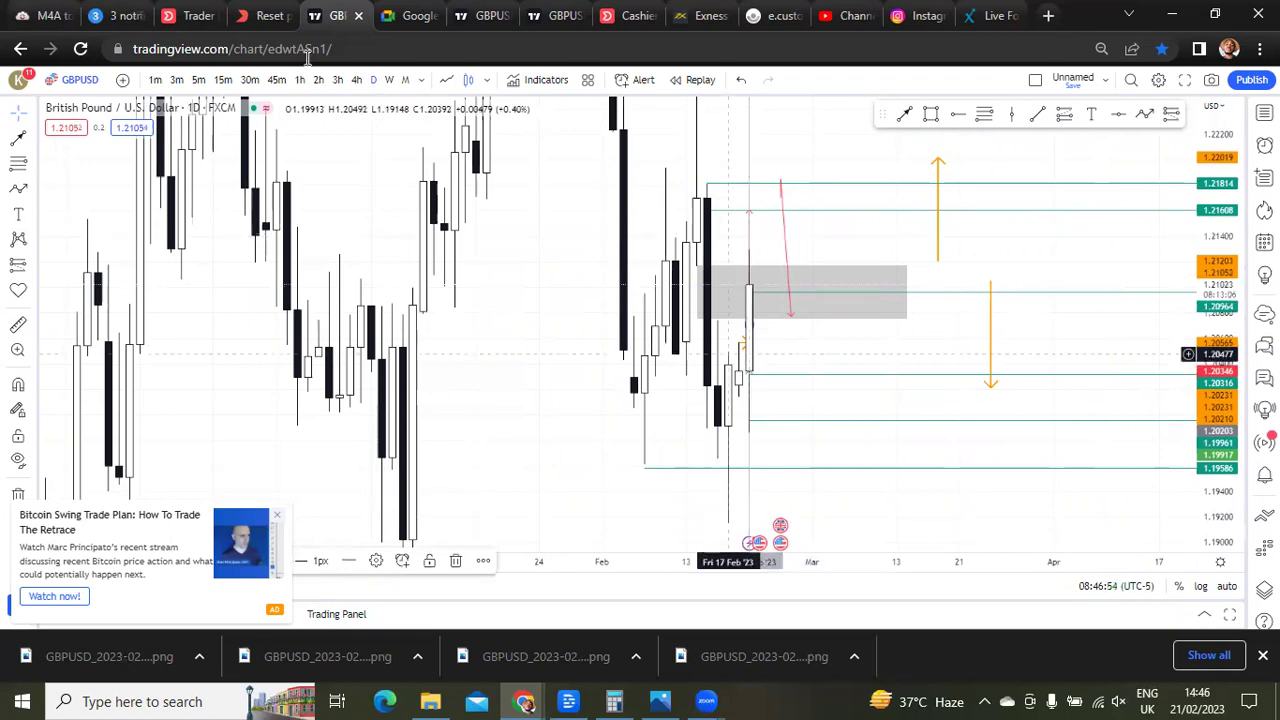
# - Switch the chart to the 1-hour timeframe and review the price action leading into the 21 February low
pyautogui.click(298, 84)
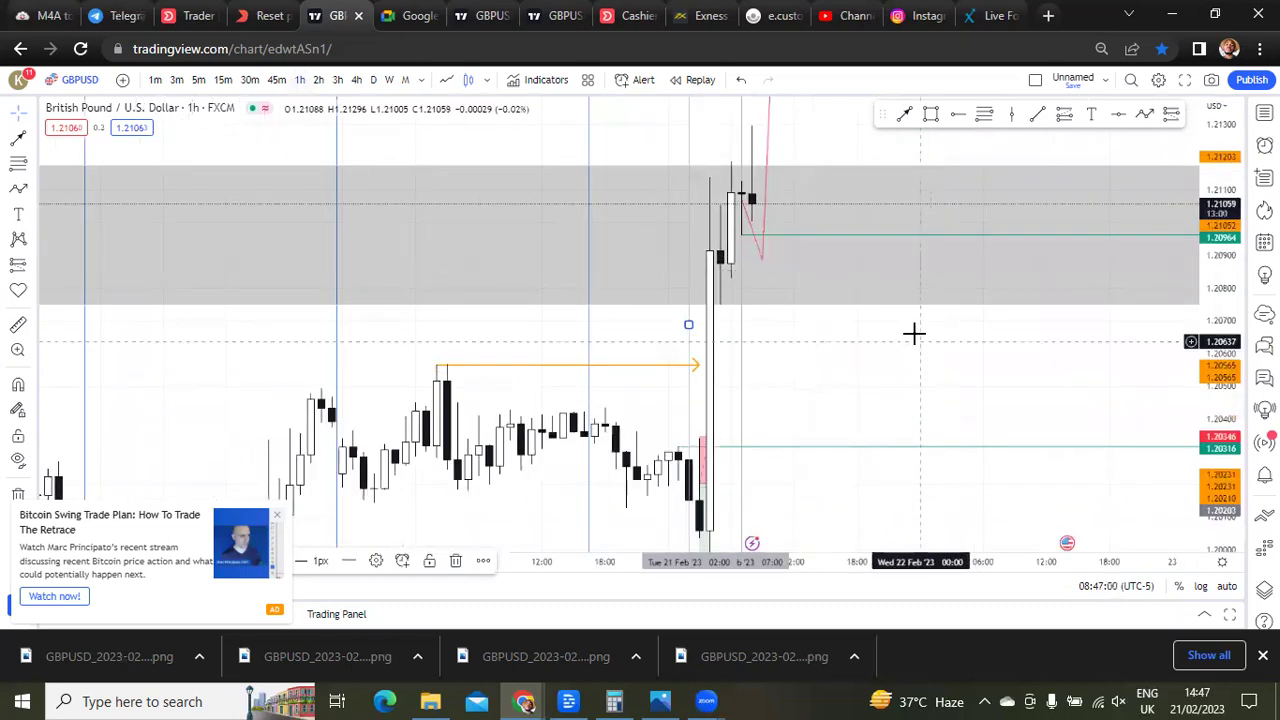
pyautogui.moveTo(878, 385); pyautogui.dragTo(1014, 163)
pyautogui.moveTo(985, 450); pyautogui.dragTo(956, 454)
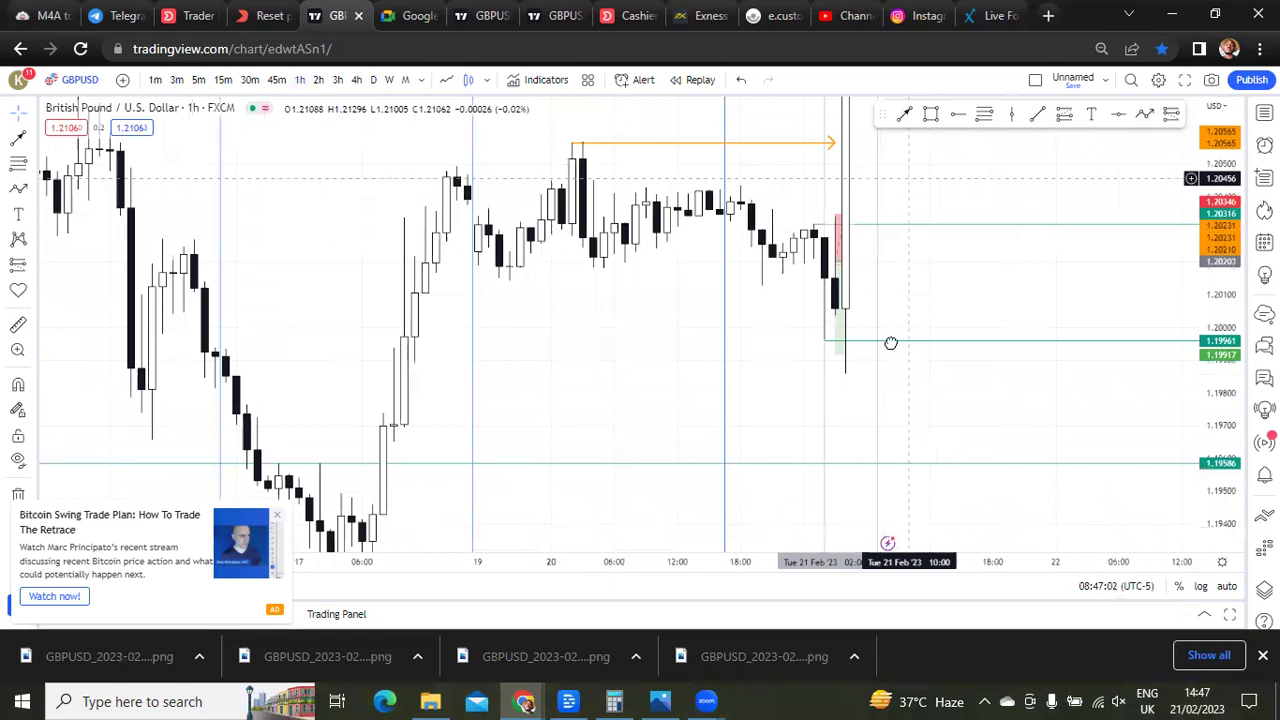
pyautogui.moveTo(874, 321); pyautogui.dragTo(862, 317)
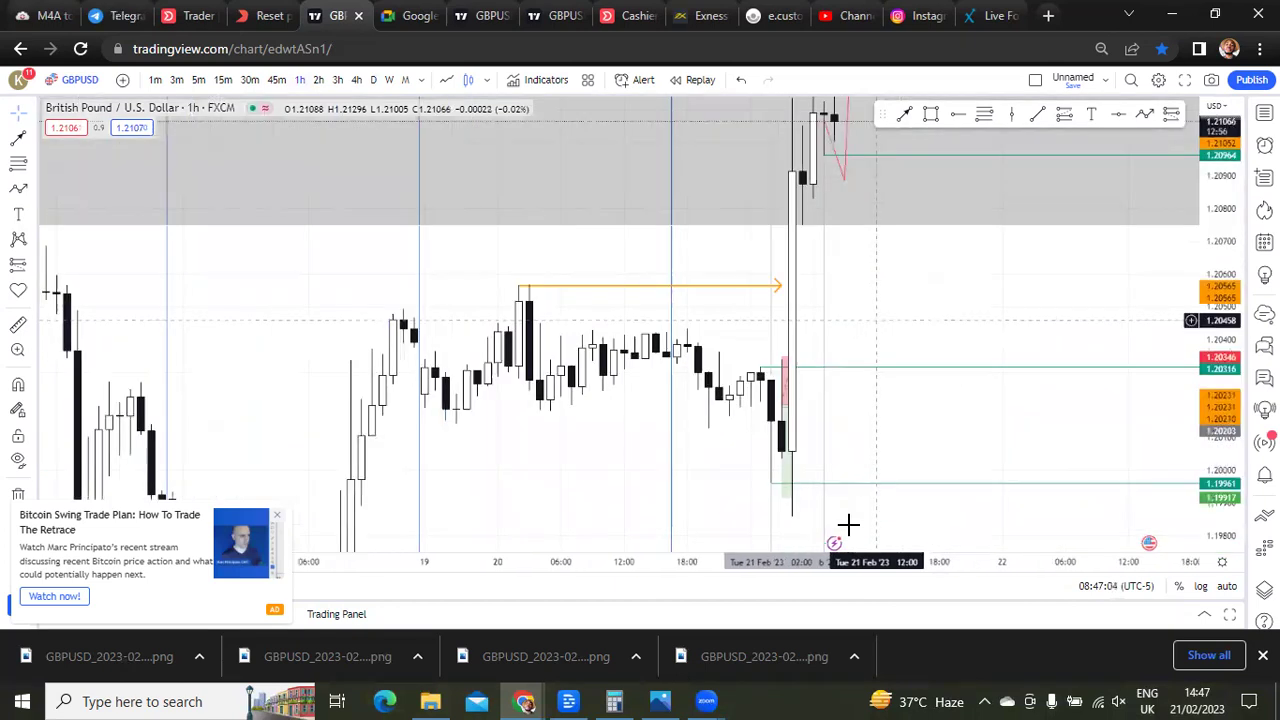
pyautogui.scroll(-2, 949, 518)
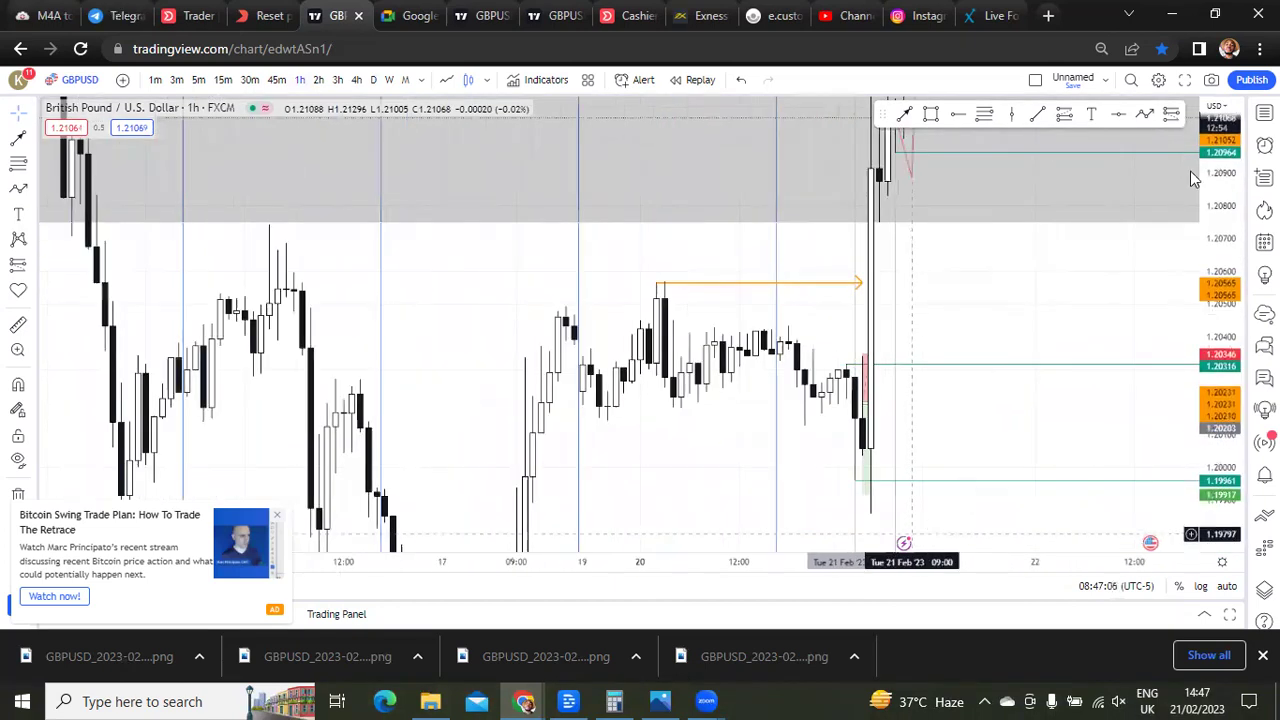
pyautogui.scroll(-2, 1191, 177)
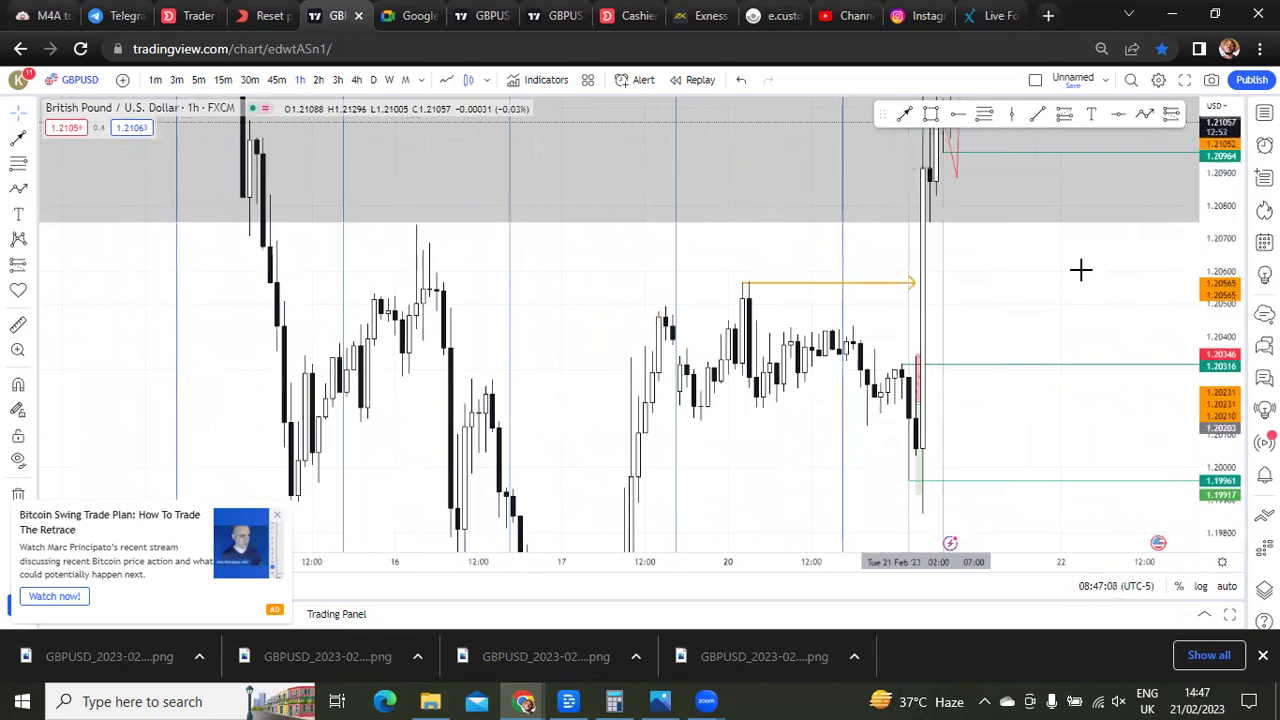
pyautogui.moveTo(1068, 261); pyautogui.dragTo(1017, 188)
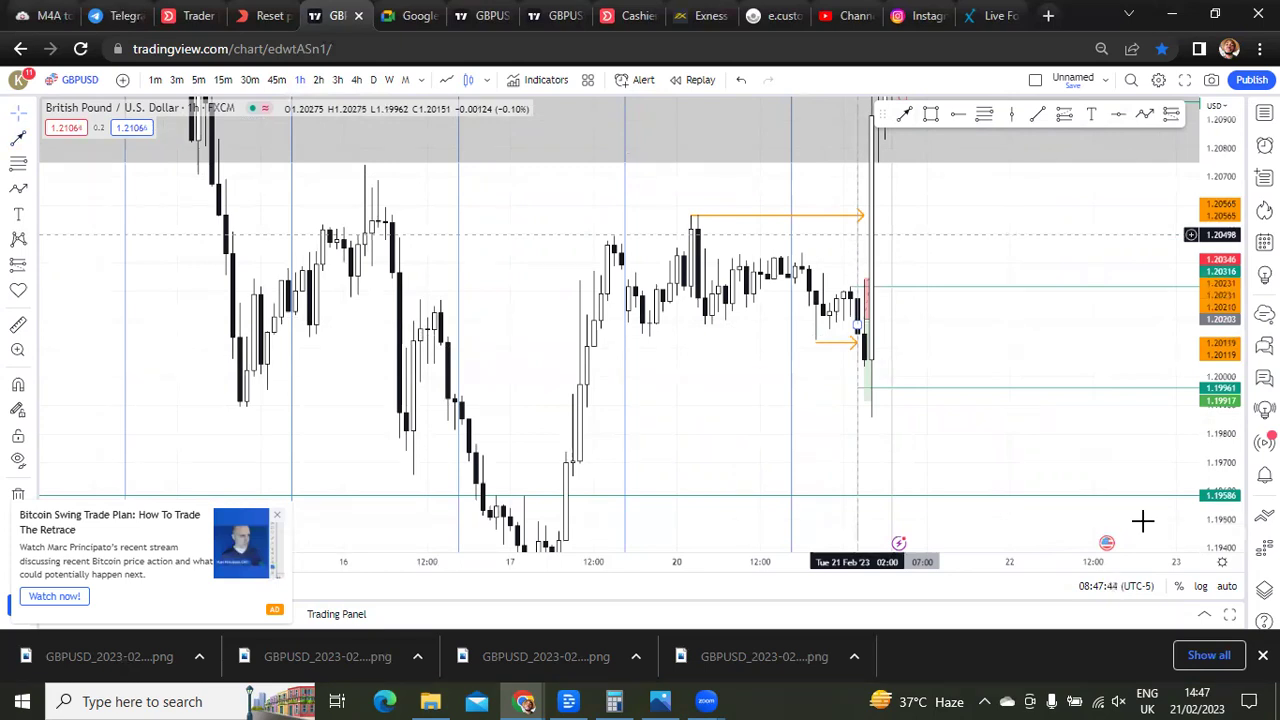
# - Check the chart's time zone setting and keep it on (UTC-5) New York
pyautogui.click(1114, 587)
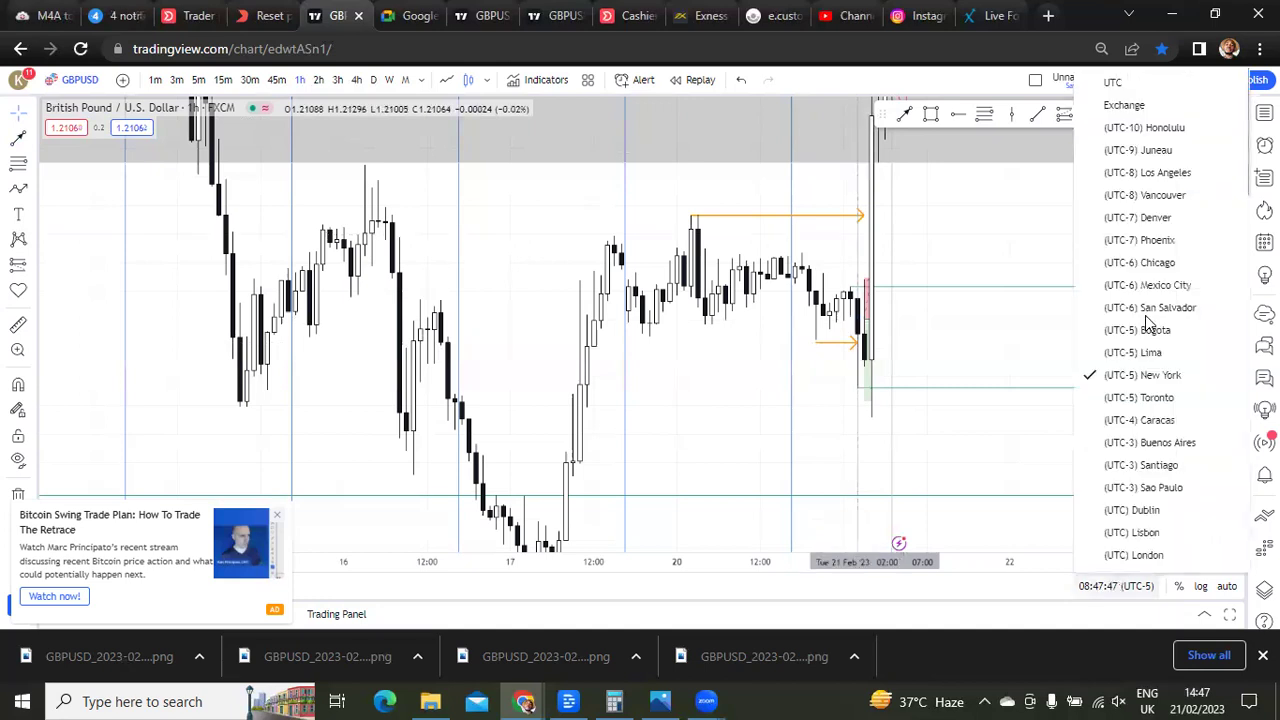
pyautogui.click(1130, 377)
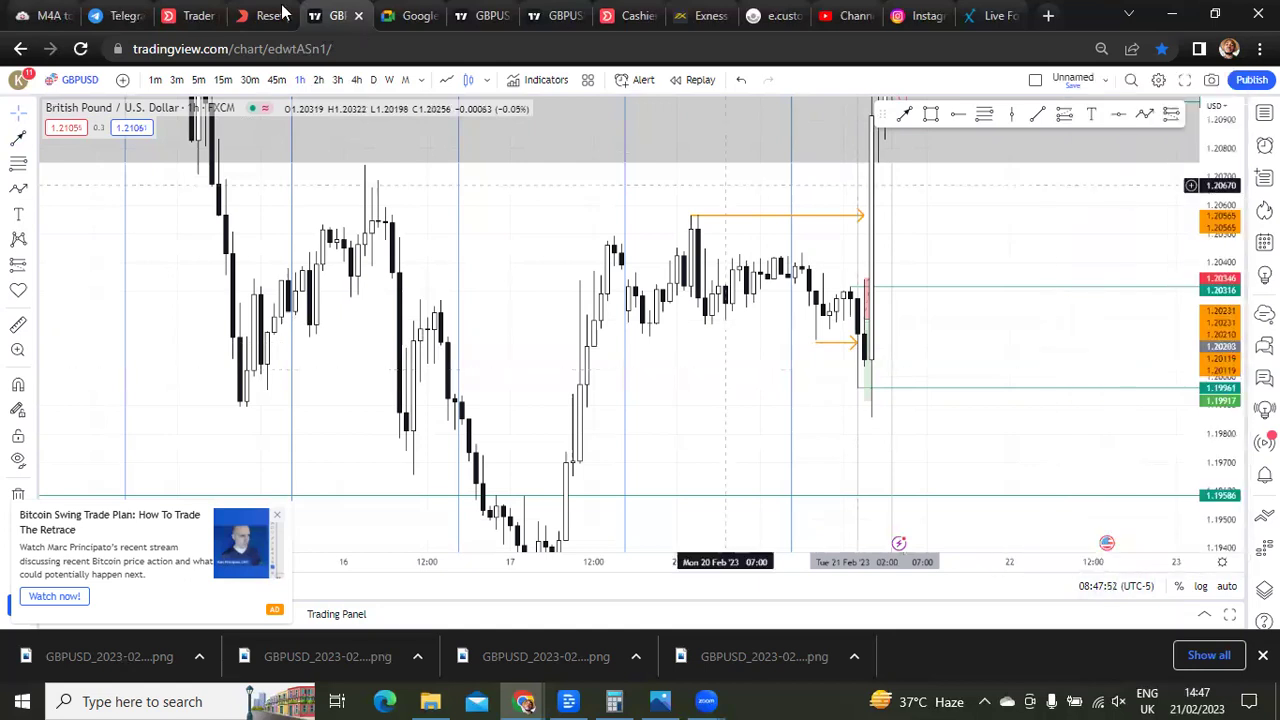
# - Switch to the 15-minute timeframe and examine the drop below the arrow-marked low after the 02:00 line on 21 February
pyautogui.click(222, 80)
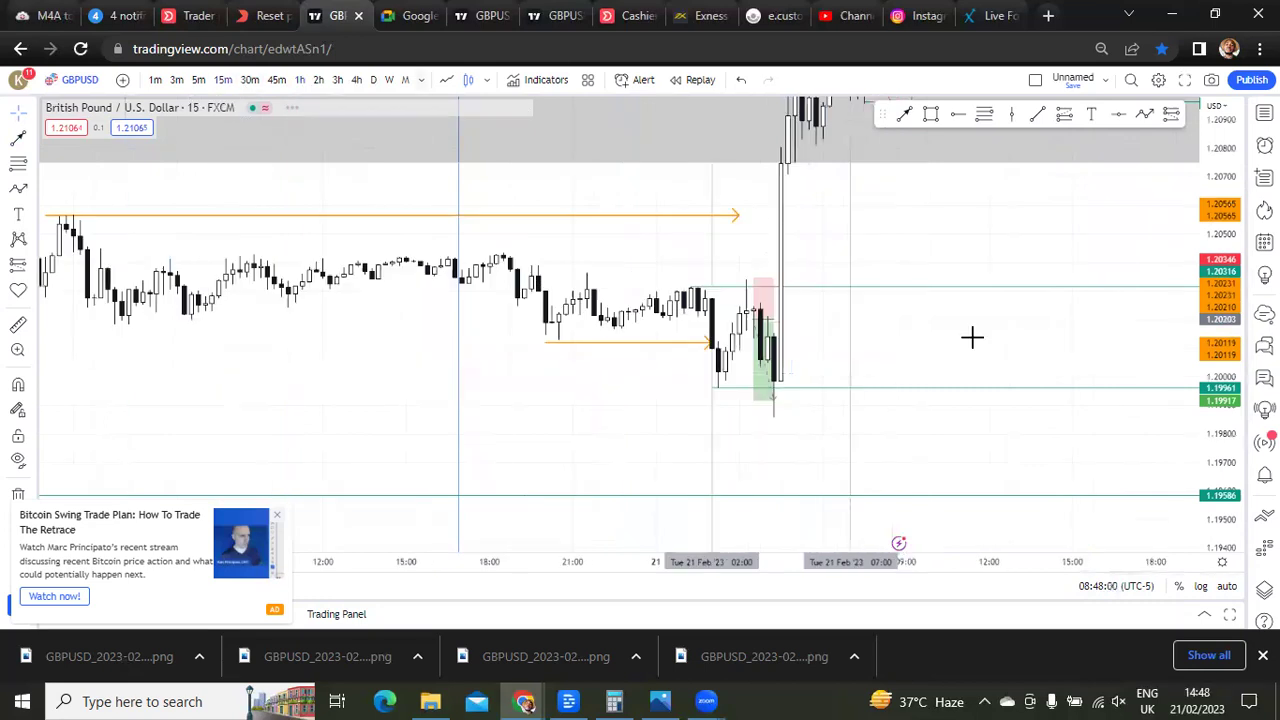
pyautogui.moveTo(1220, 430); pyautogui.dragTo(1220, 266)
pyautogui.moveTo(872, 426); pyautogui.dragTo(1018, 407)
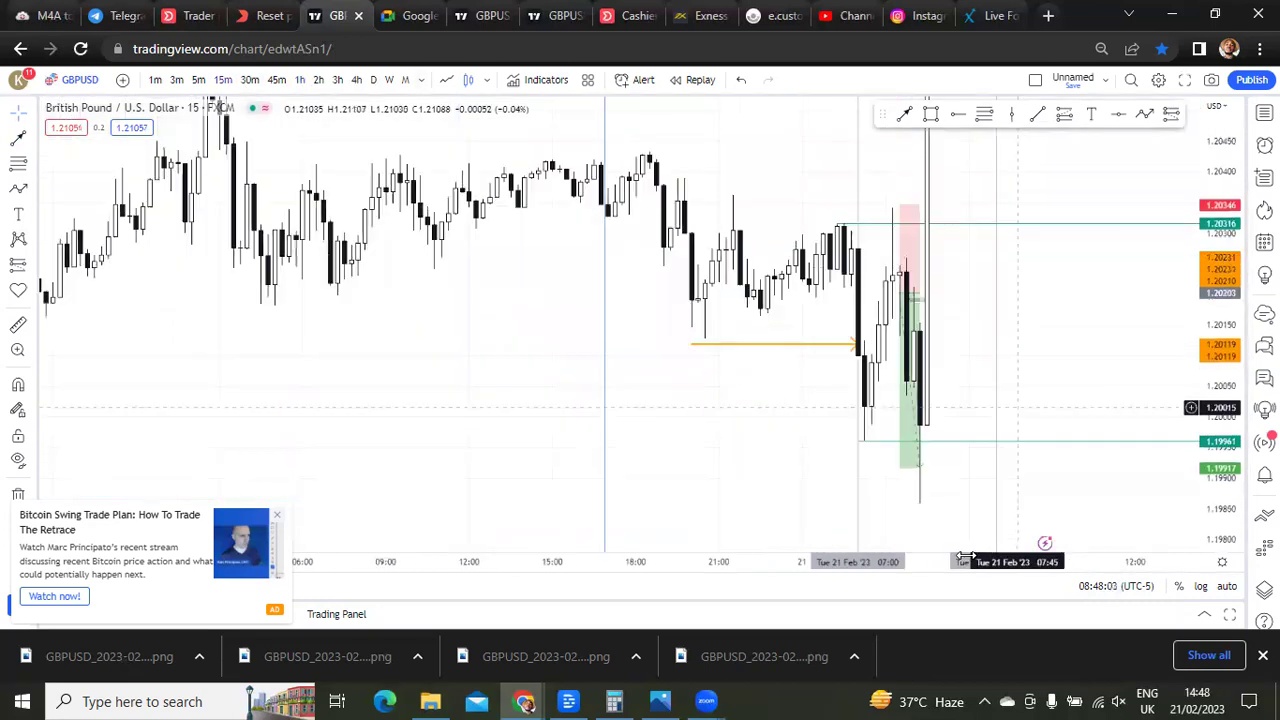
pyautogui.moveTo(994, 558); pyautogui.dragTo(909, 565)
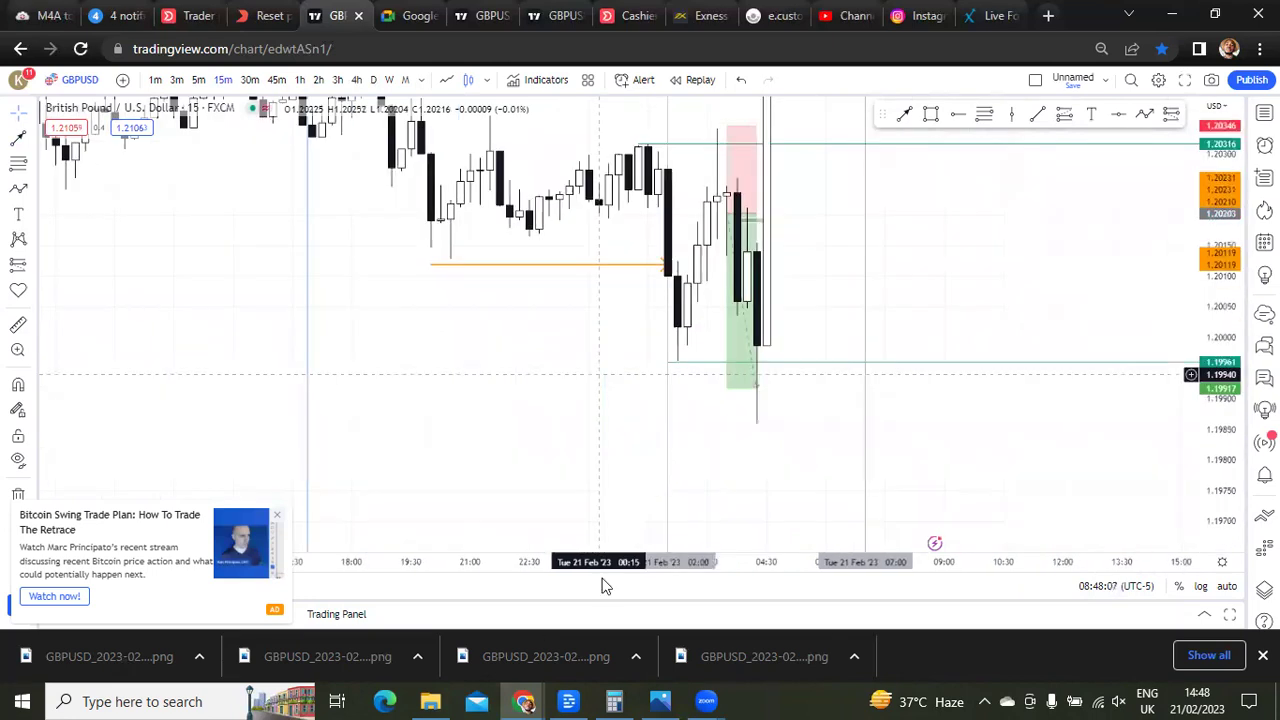
pyautogui.scroll(-6, 899, 502)
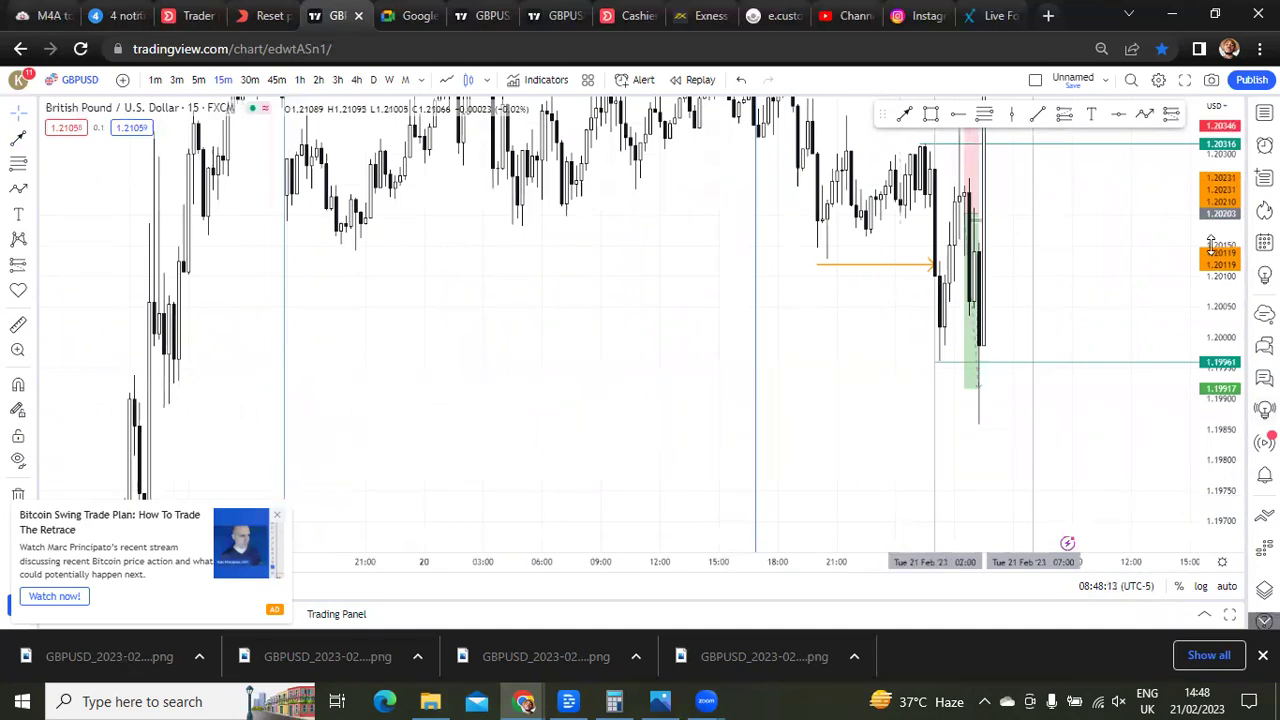
pyautogui.scroll(-2, 1218, 316)
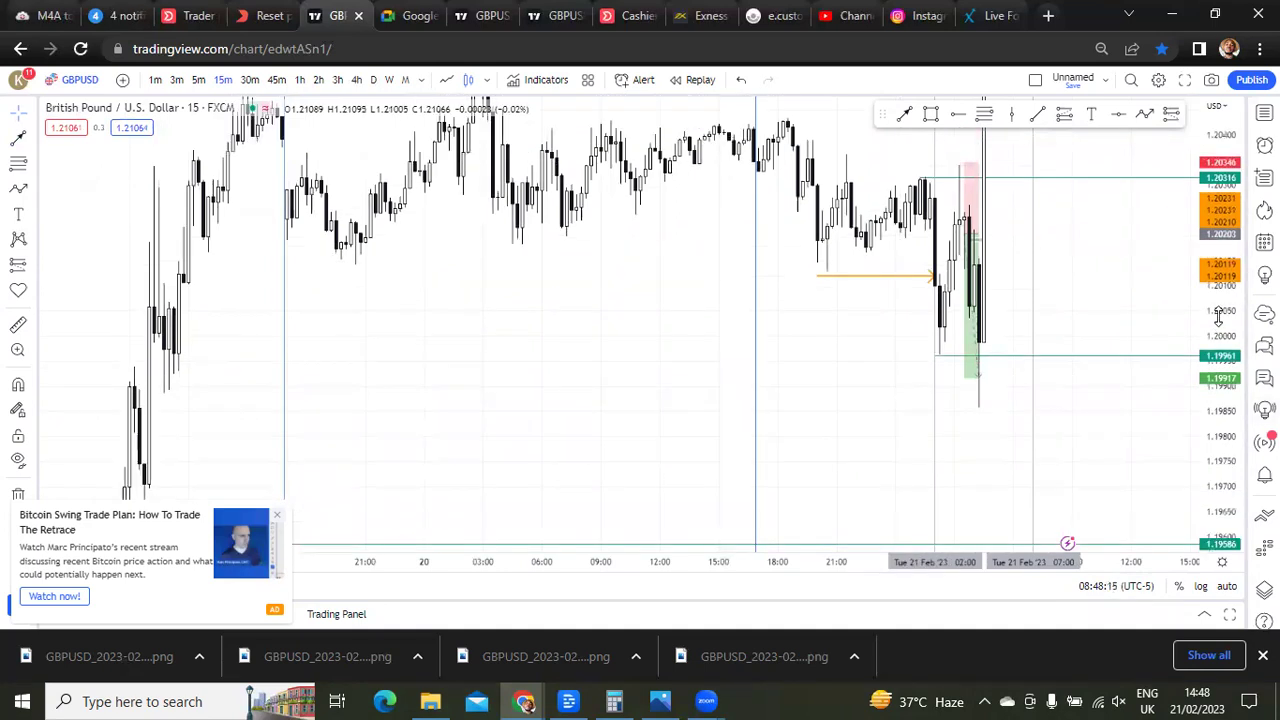
pyautogui.moveTo(897, 254); pyautogui.dragTo(844, 257)
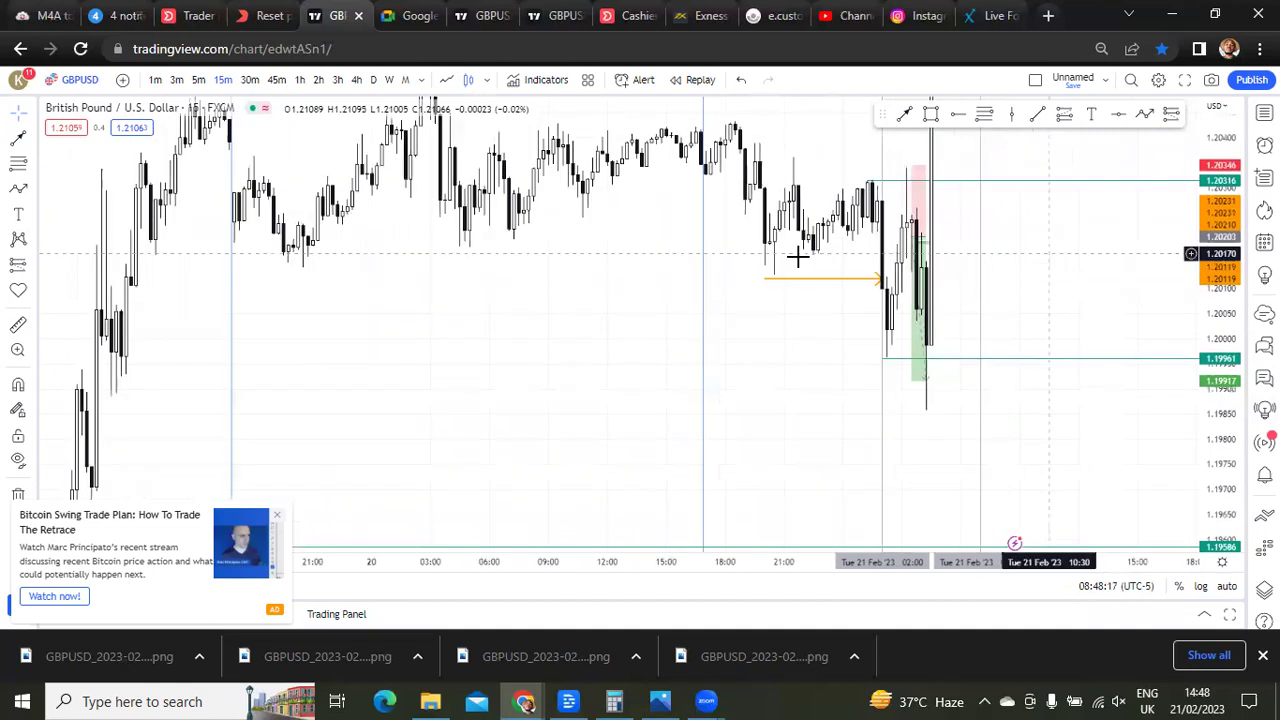
pyautogui.moveTo(955, 281); pyautogui.dragTo(811, 357)
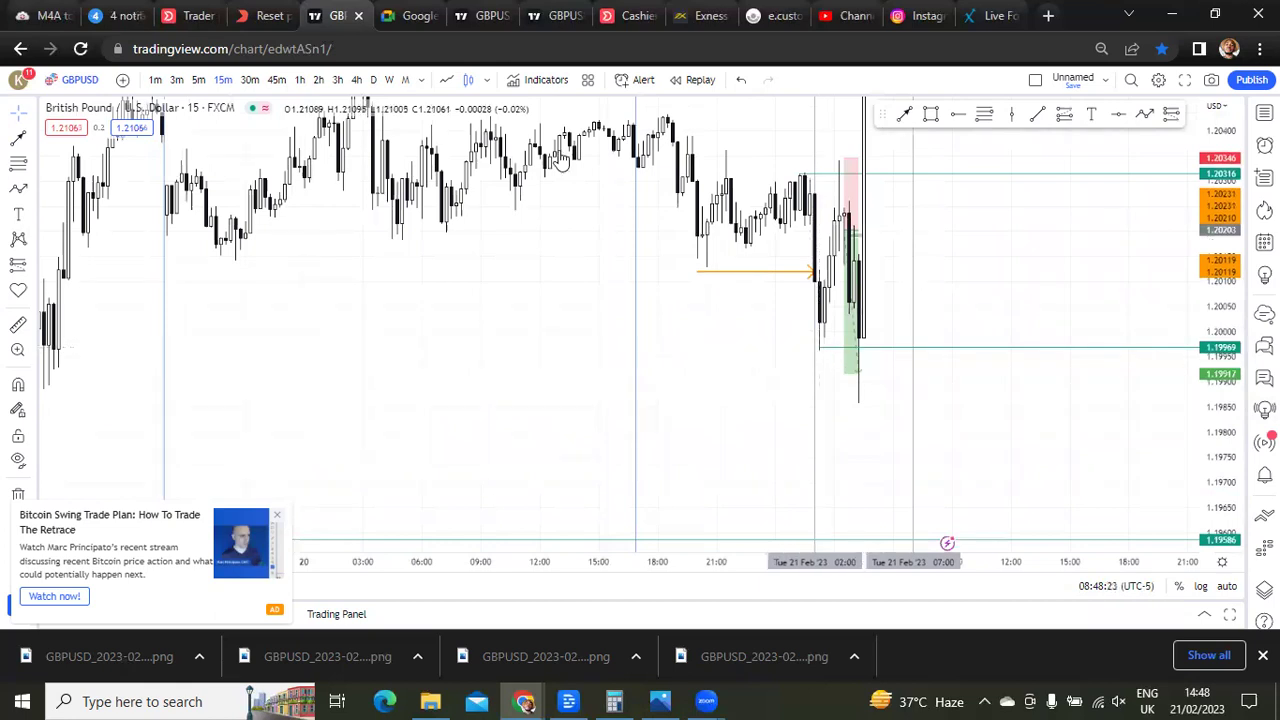
# - Return to the 1-hour timeframe and inspect the candle at the 02:00 vertical line on 21 February
pyautogui.click(299, 84)
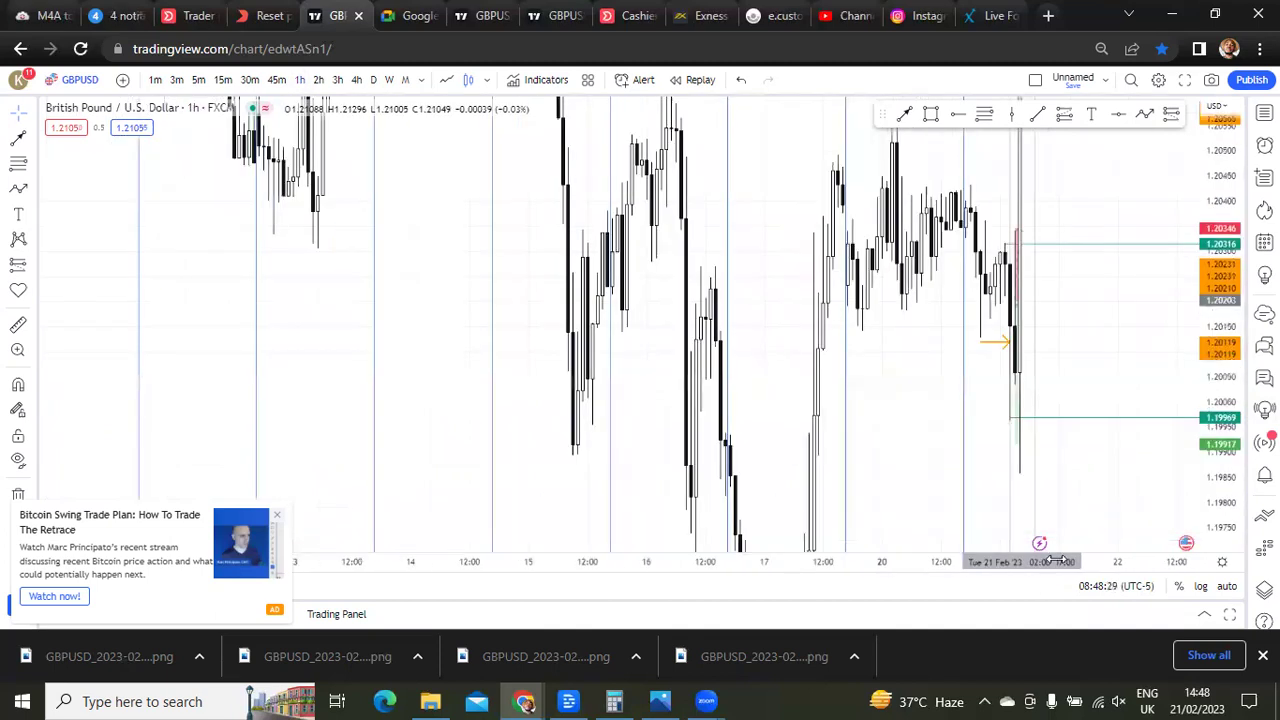
pyautogui.moveTo(1056, 560); pyautogui.dragTo(863, 561)
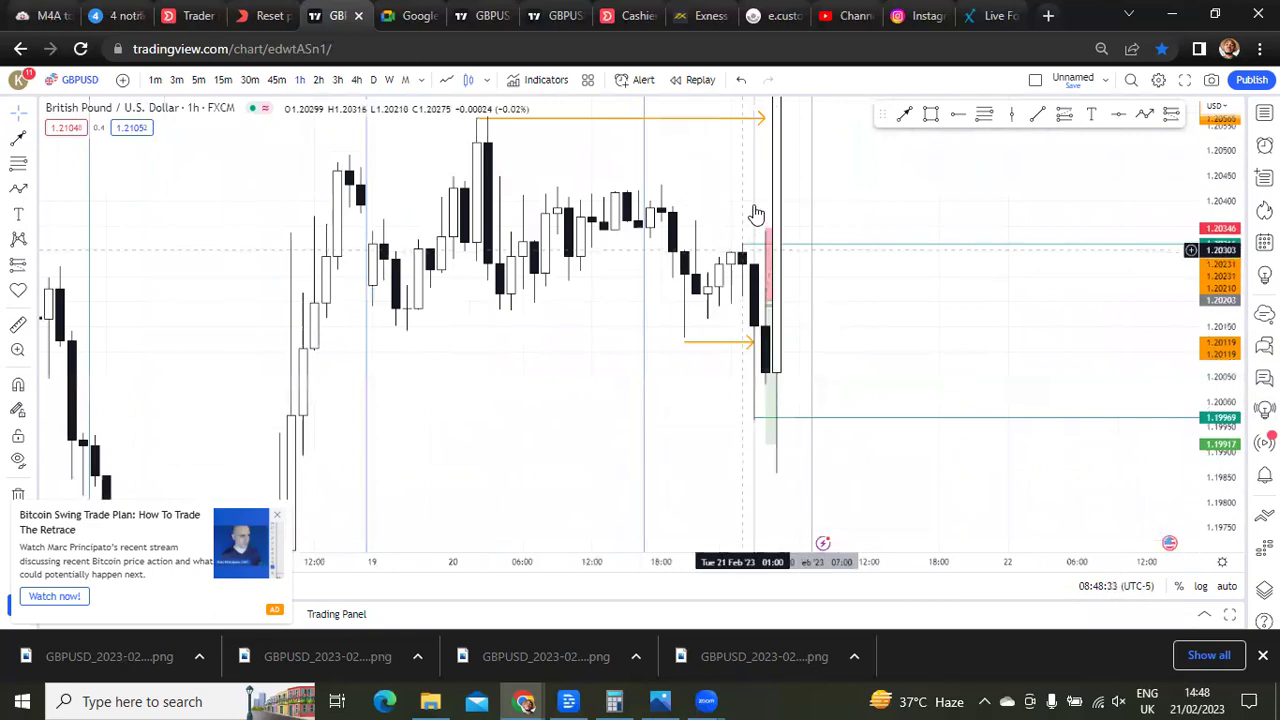
pyautogui.click(754, 210)
pyautogui.moveTo(756, 203); pyautogui.dragTo(756, 183)
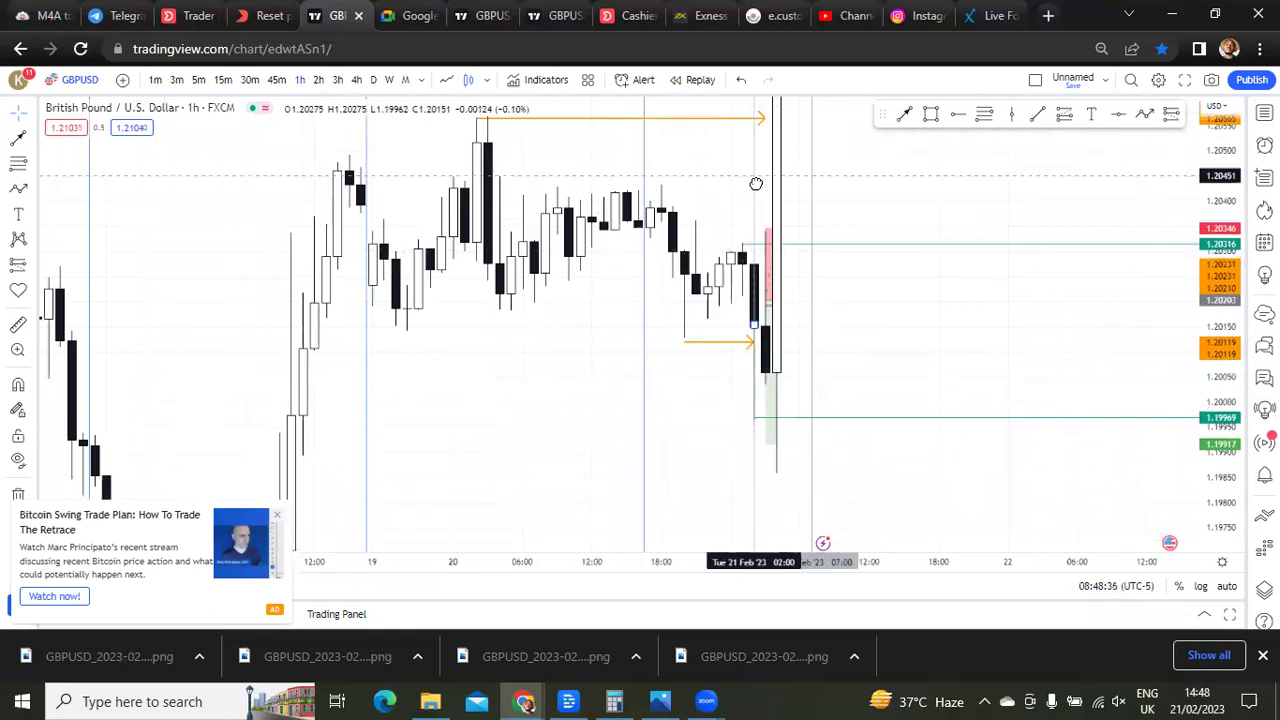
pyautogui.click(757, 525)
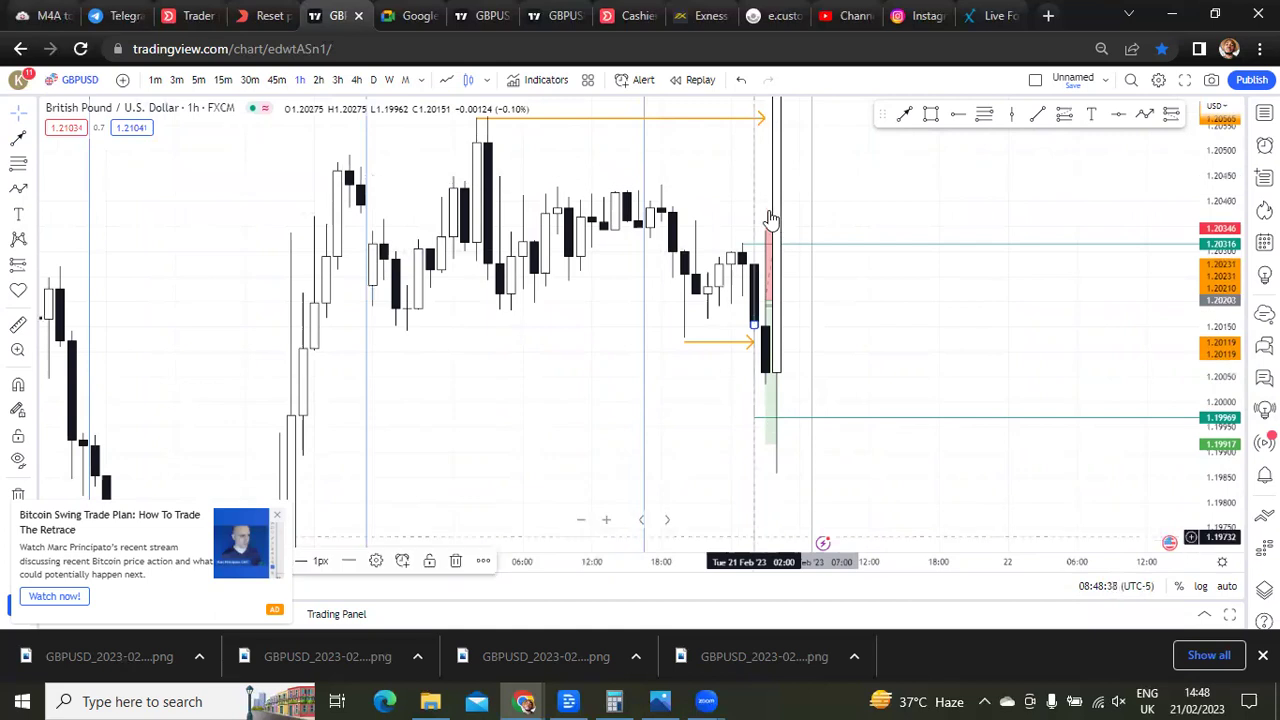
pyautogui.click(758, 342)
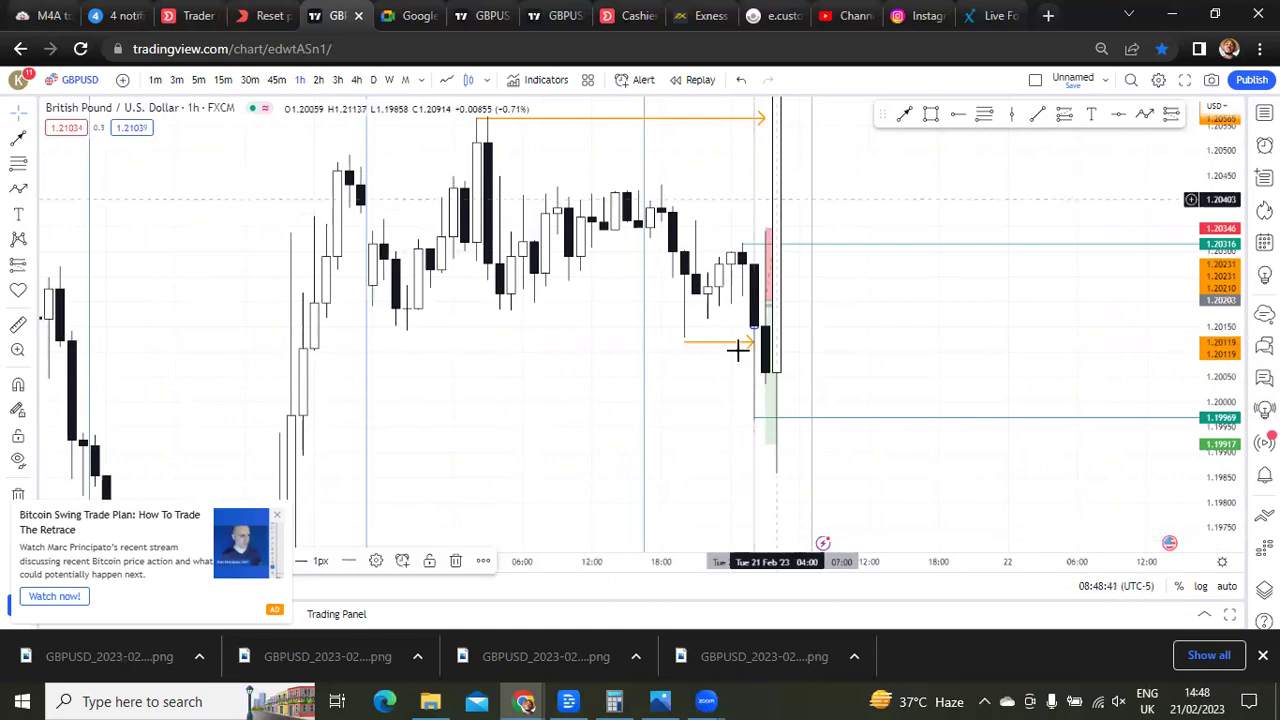
pyautogui.click(968, 340)
pyautogui.moveTo(968, 340); pyautogui.dragTo(967, 328)
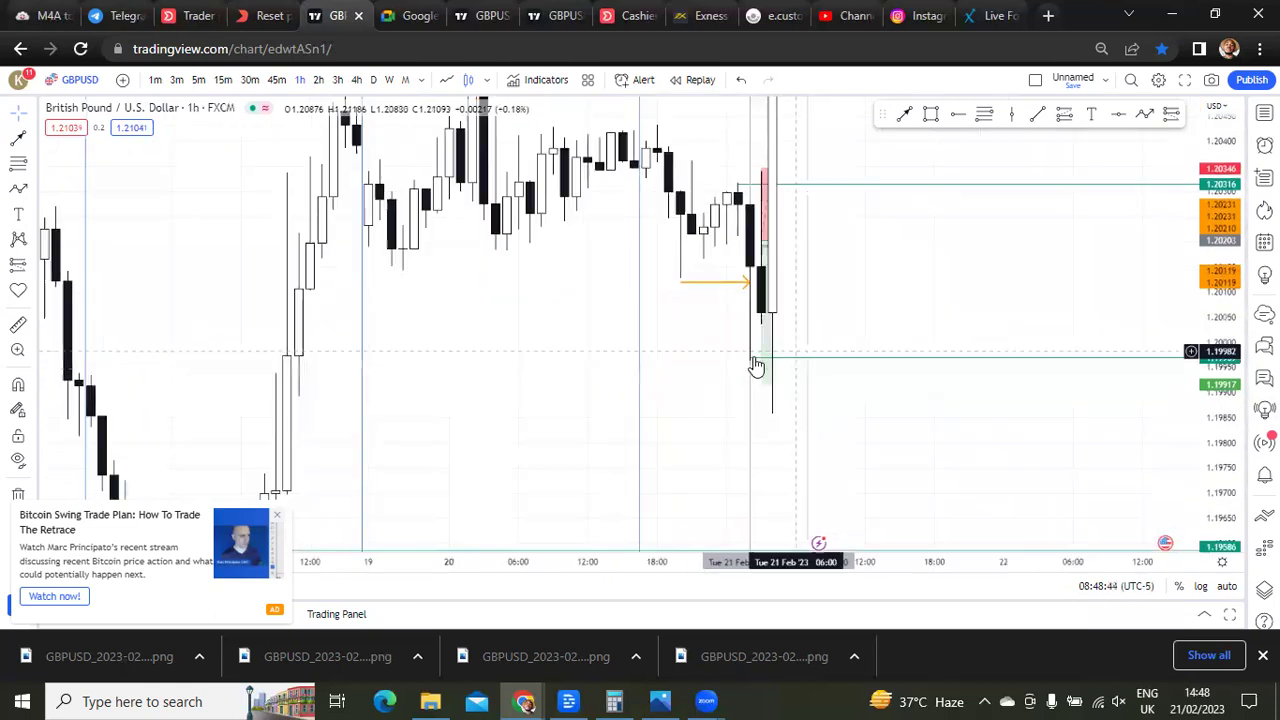
# - Move the horizontal ray at the low of the 02:00 candle down to 1.19953
pyautogui.moveTo(752, 365); pyautogui.dragTo(752, 378)
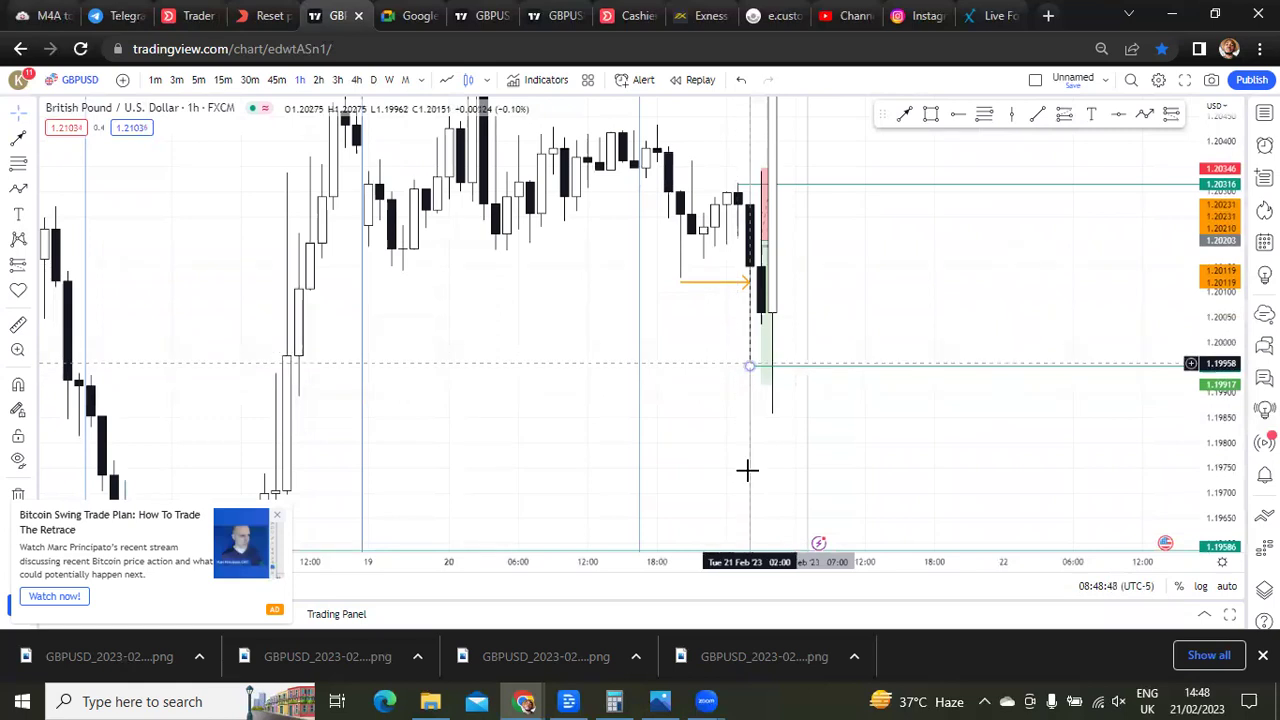
pyautogui.scroll(-3, 899, 543)
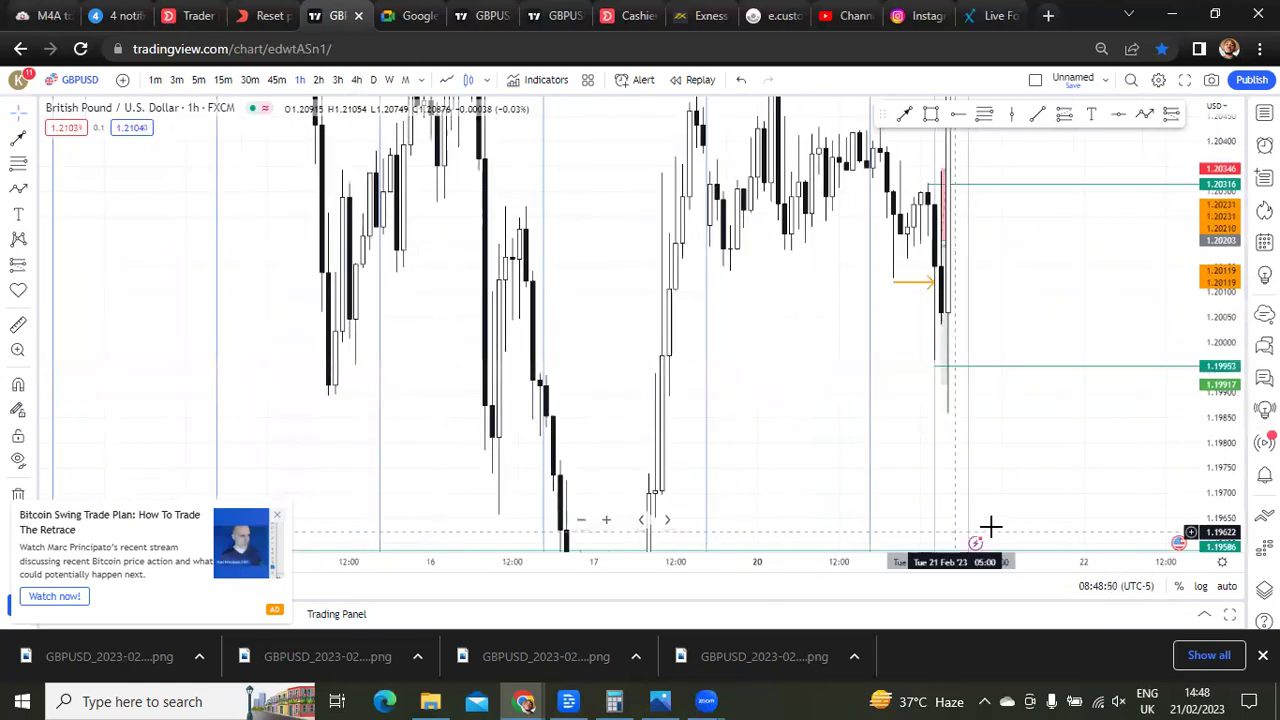
pyautogui.scroll(-2, 990, 526)
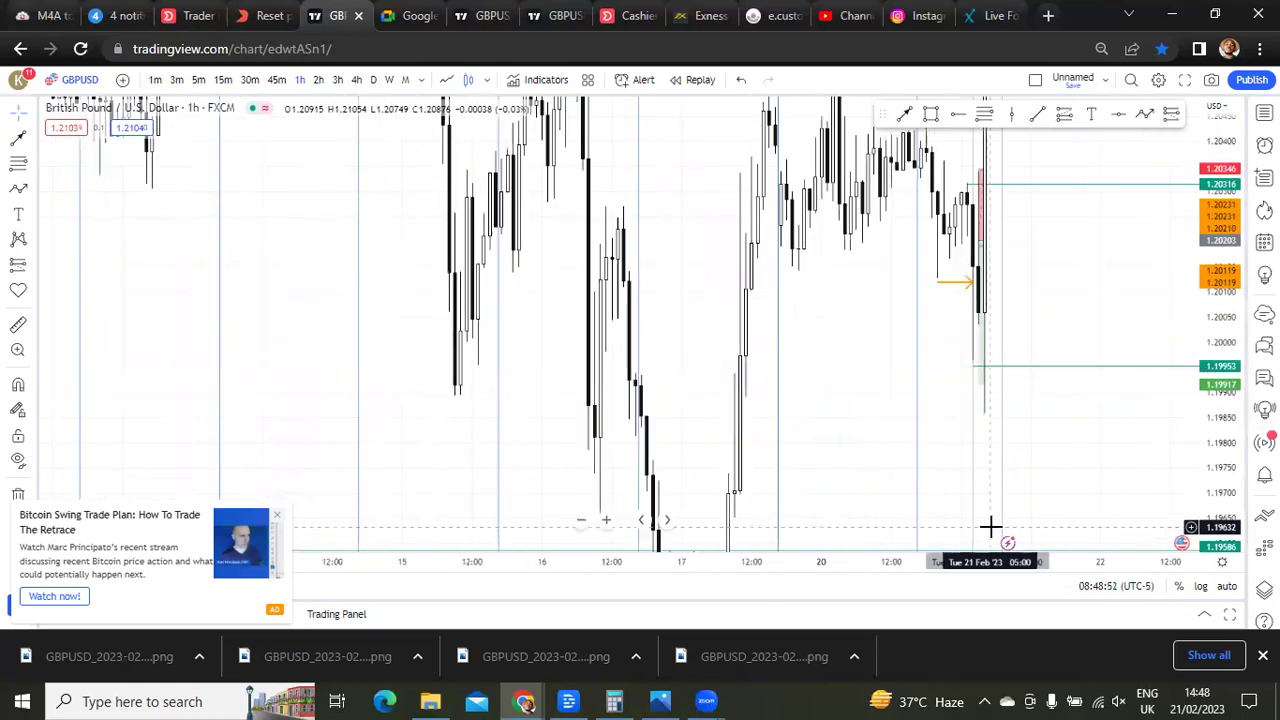
# - Switch to the 15-minute timeframe and examine the lows after 02:00 on 21 February and the short position beside them
pyautogui.scroll(3, 851, 531)
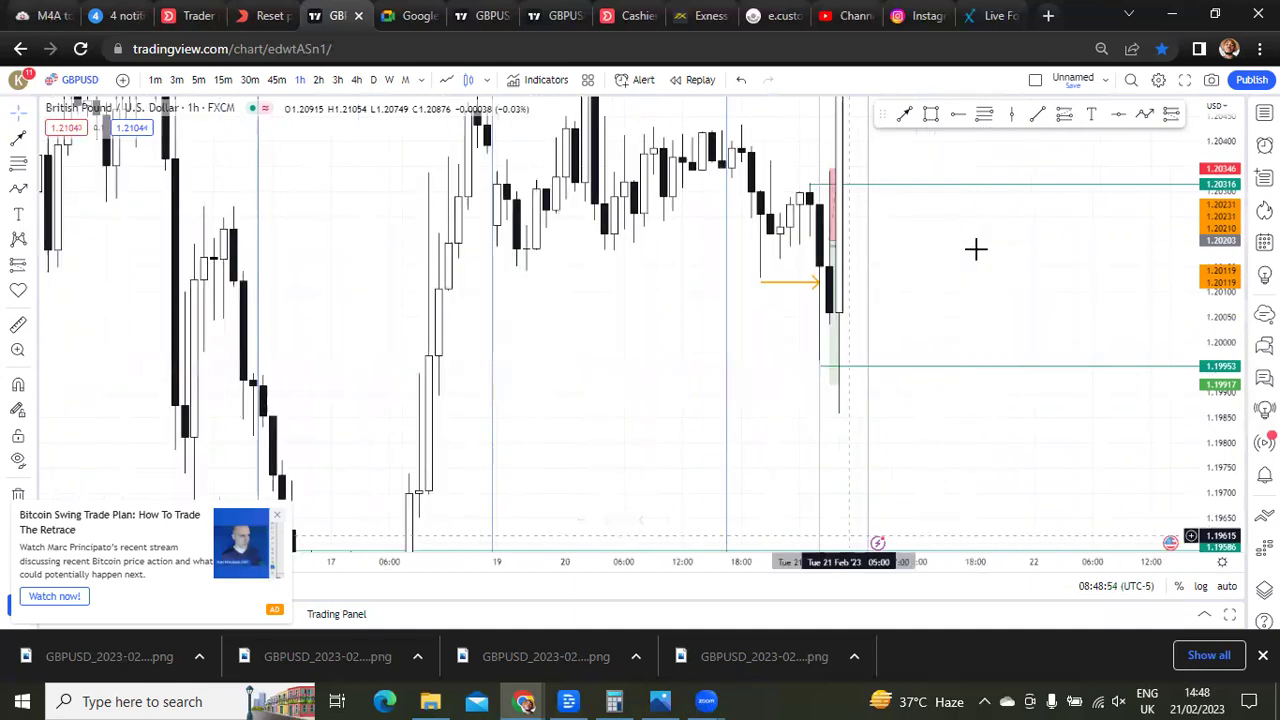
pyautogui.moveTo(921, 318); pyautogui.dragTo(1002, 368)
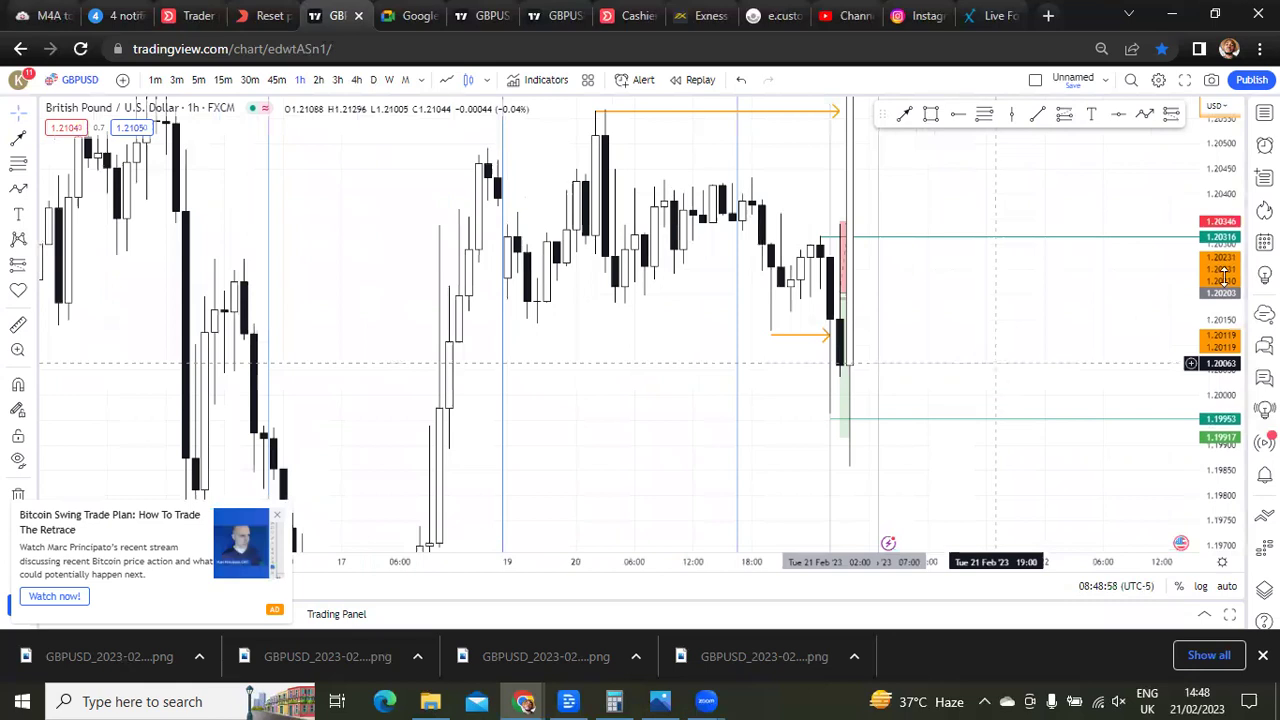
pyautogui.moveTo(834, 305); pyautogui.dragTo(789, 394)
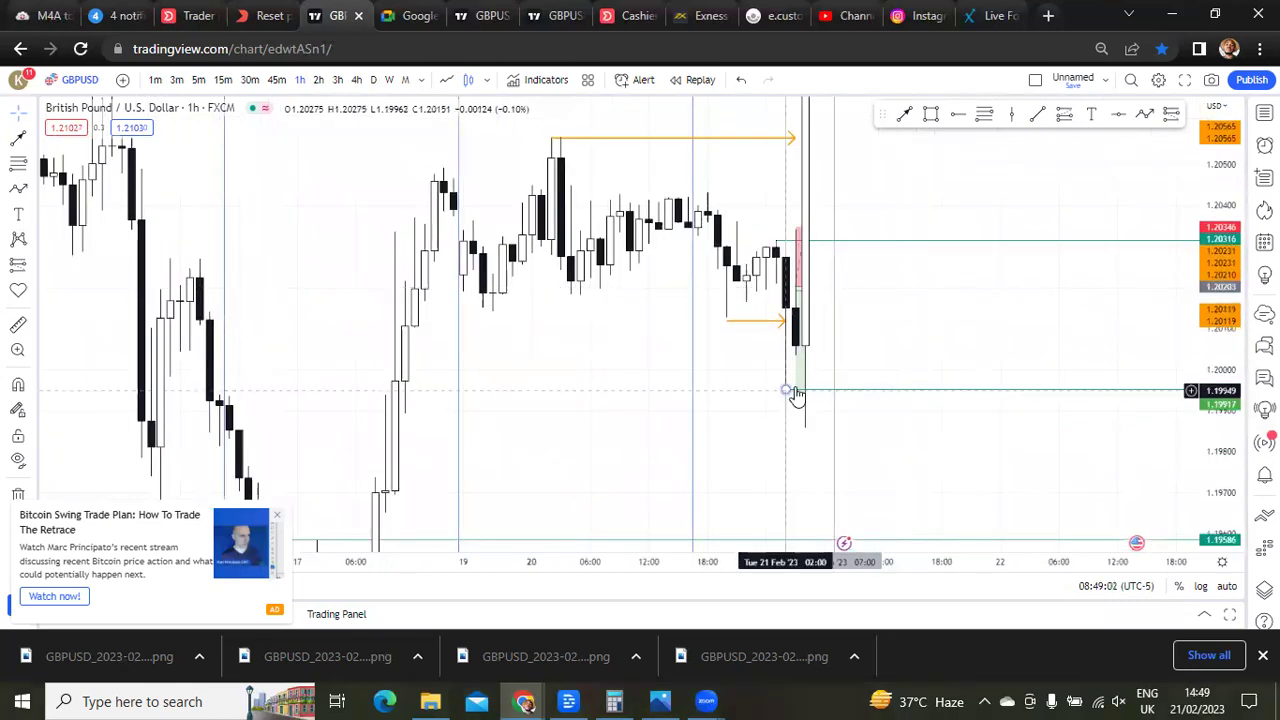
pyautogui.click(223, 82)
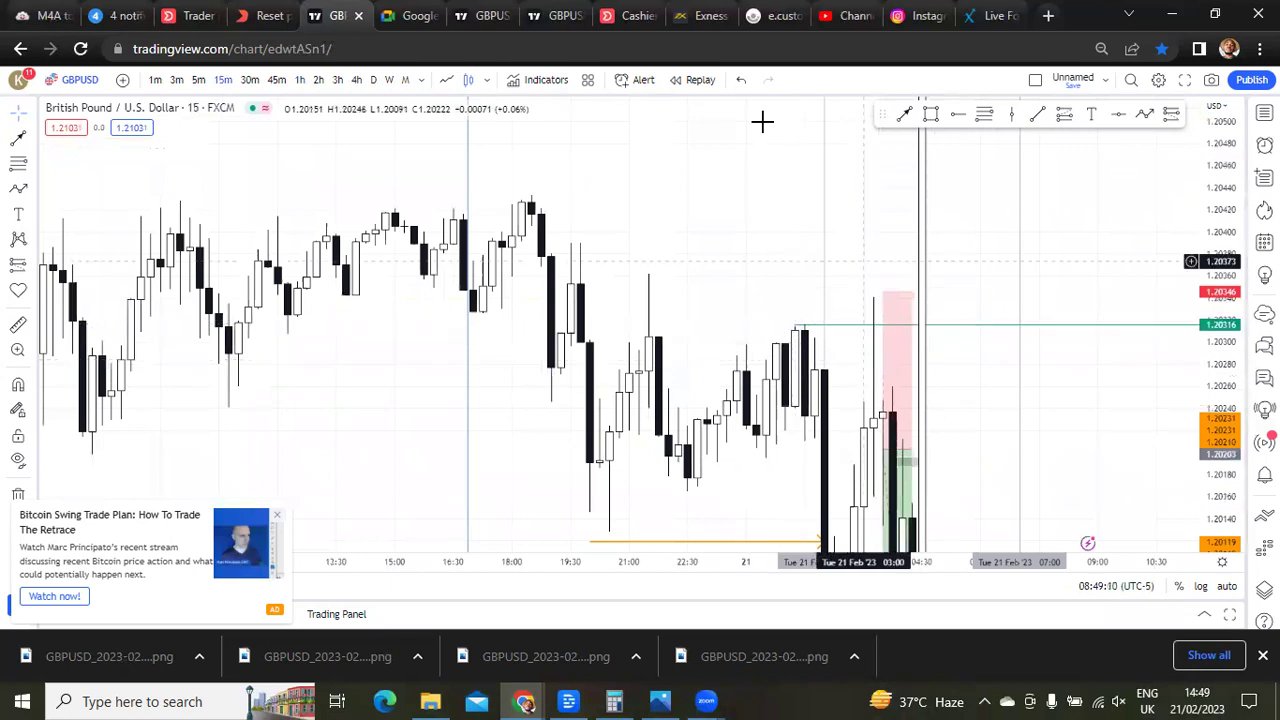
pyautogui.moveTo(872, 406); pyautogui.dragTo(788, 183)
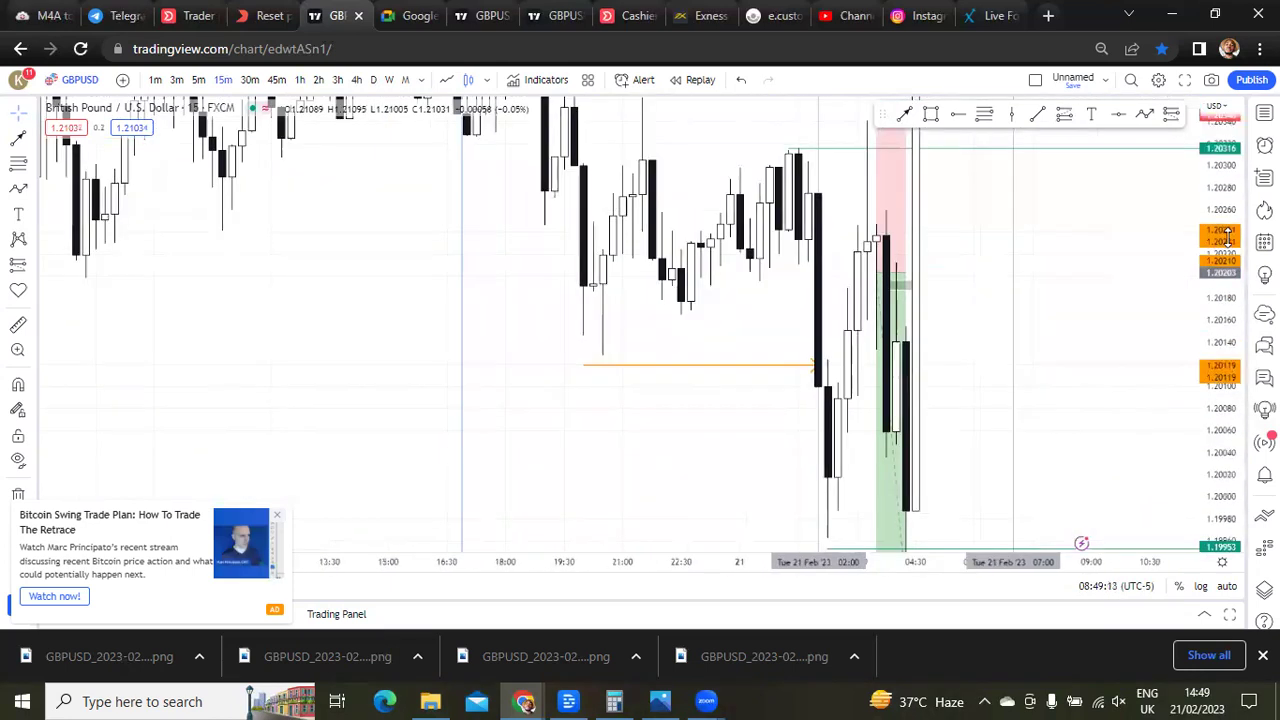
pyautogui.hscroll(1, 762, 272)
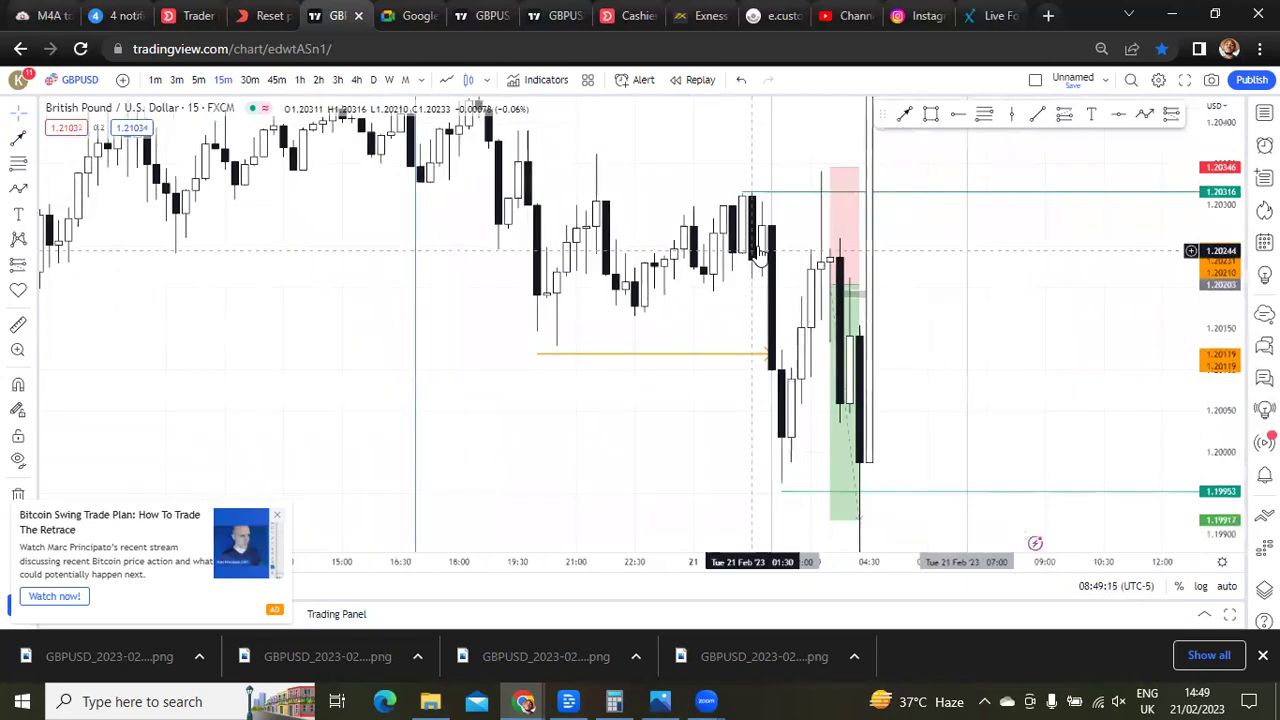
pyautogui.click(843, 498)
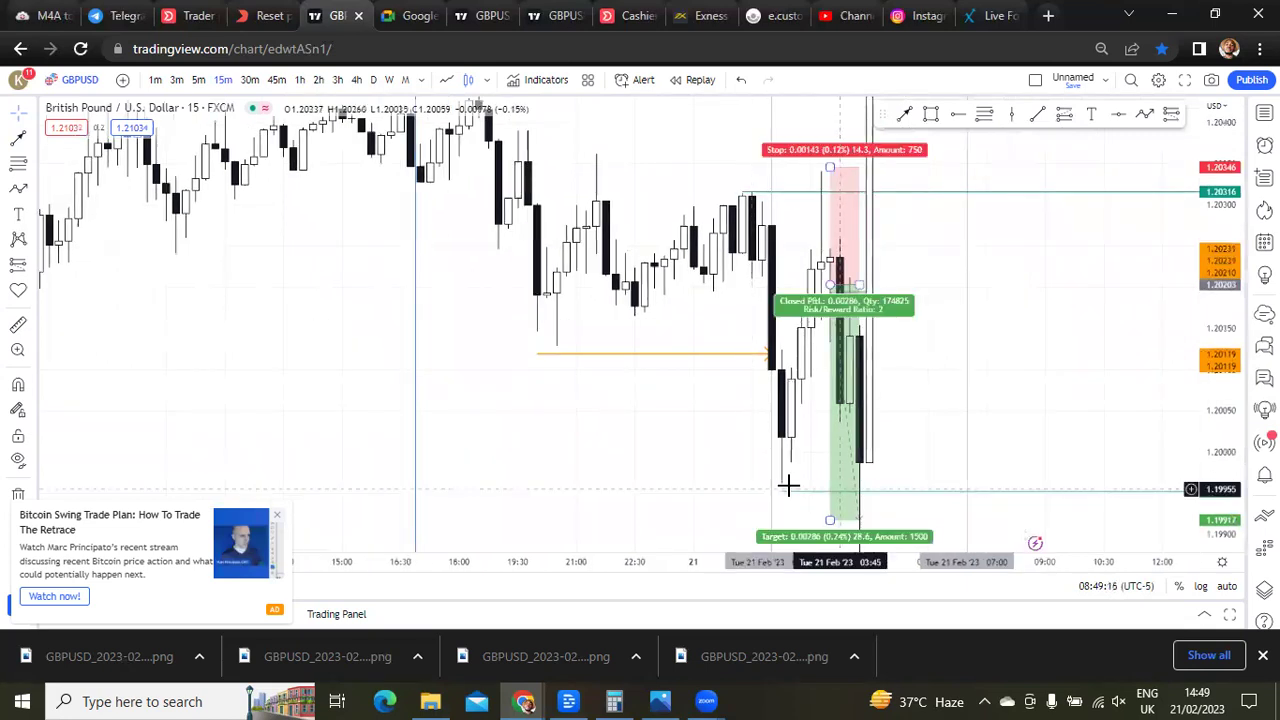
pyautogui.click(792, 473)
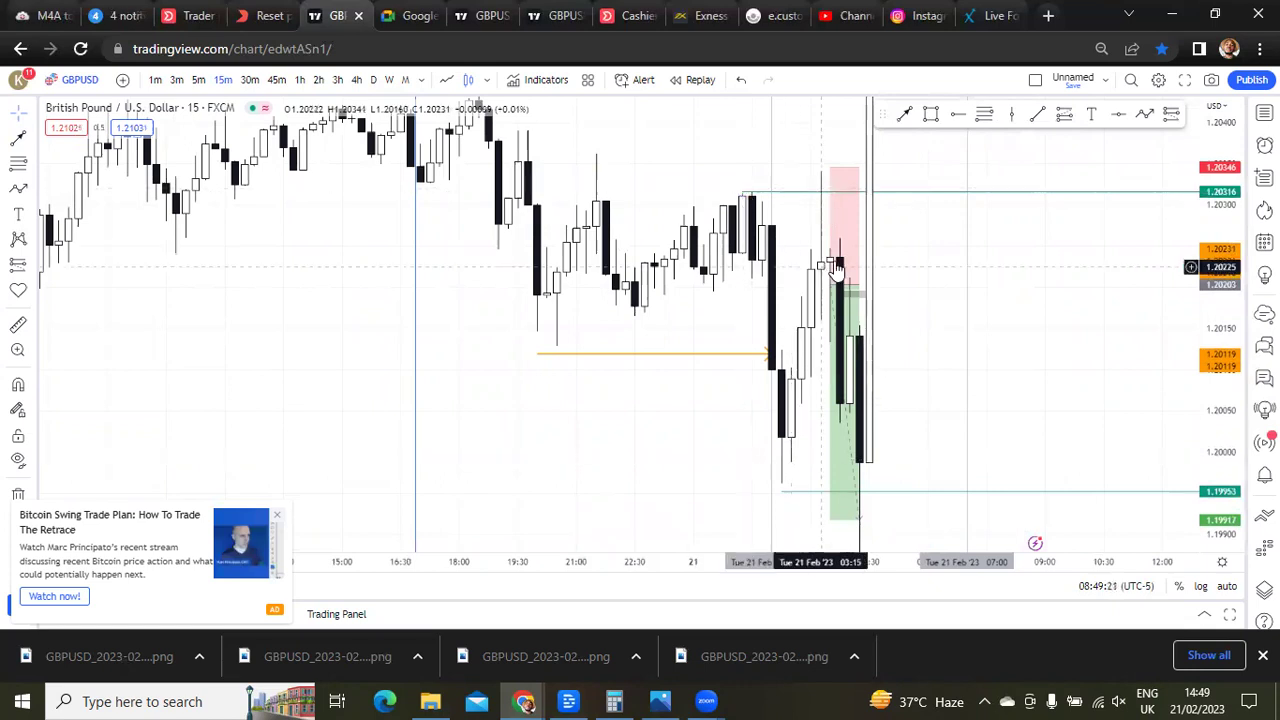
# - Switch to the 1-minute timeframe and examine the short position between 03:30 and 04:30 on 21 February, restoring any accidental shift
pyautogui.click(155, 80)
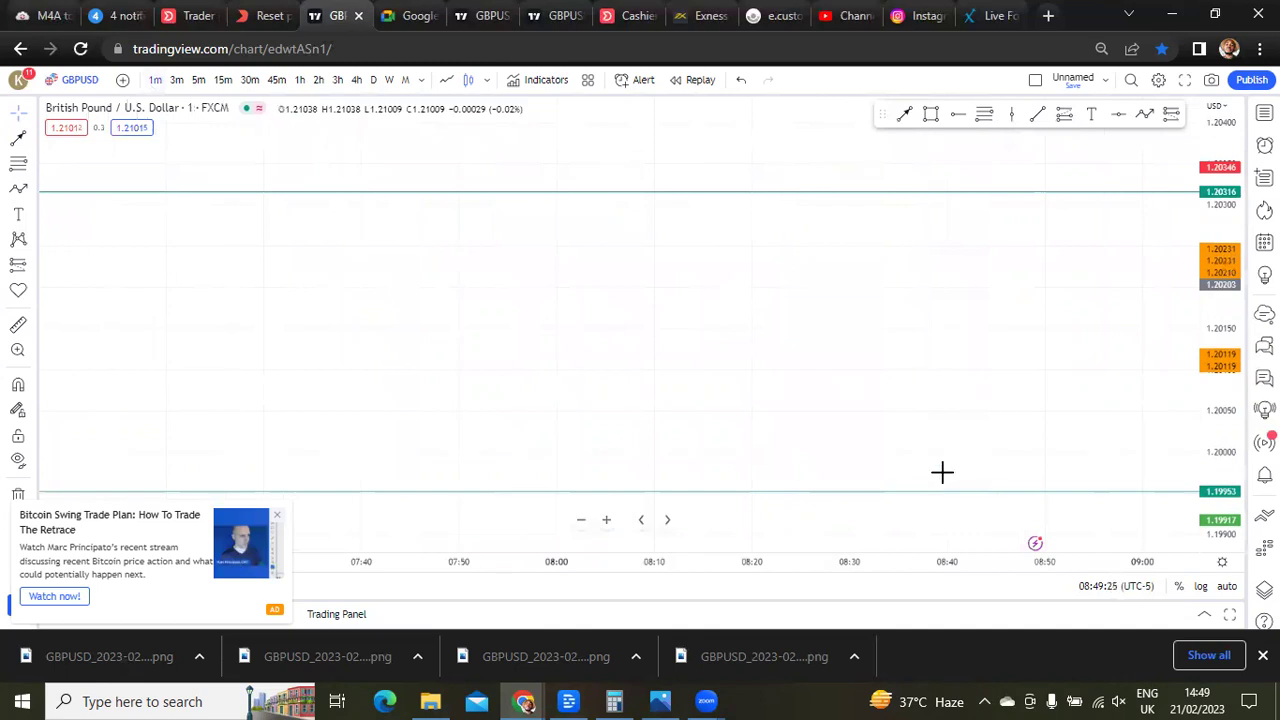
pyautogui.moveTo(700, 172); pyautogui.dragTo(903, 220)
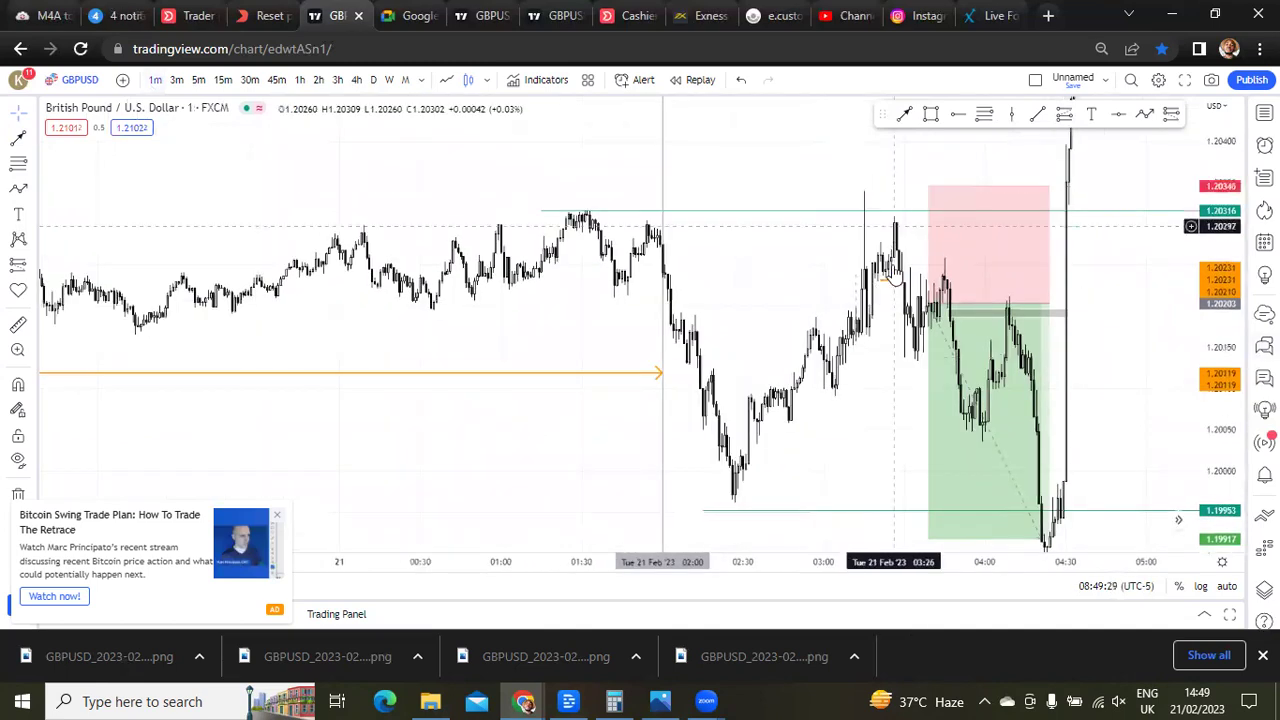
pyautogui.click(1006, 306)
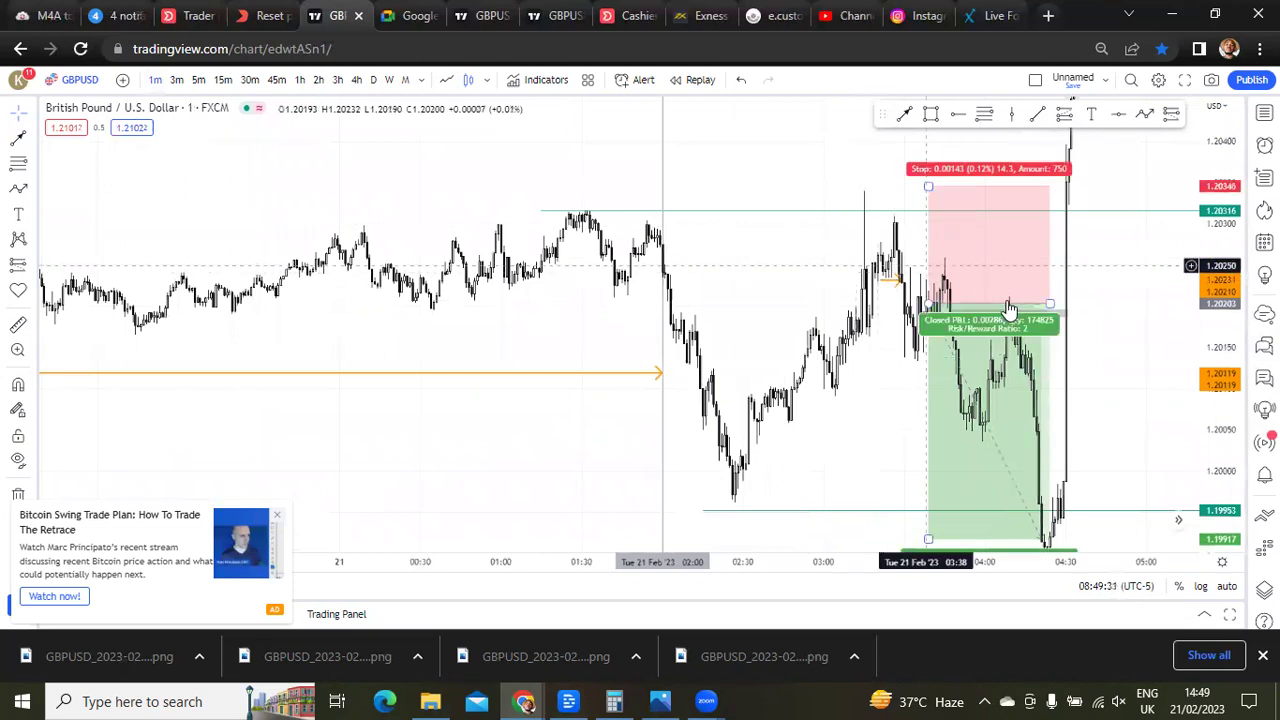
pyautogui.moveTo(1016, 342); pyautogui.dragTo(1021, 350)
pyautogui.hotkey('ctrl', 'z')
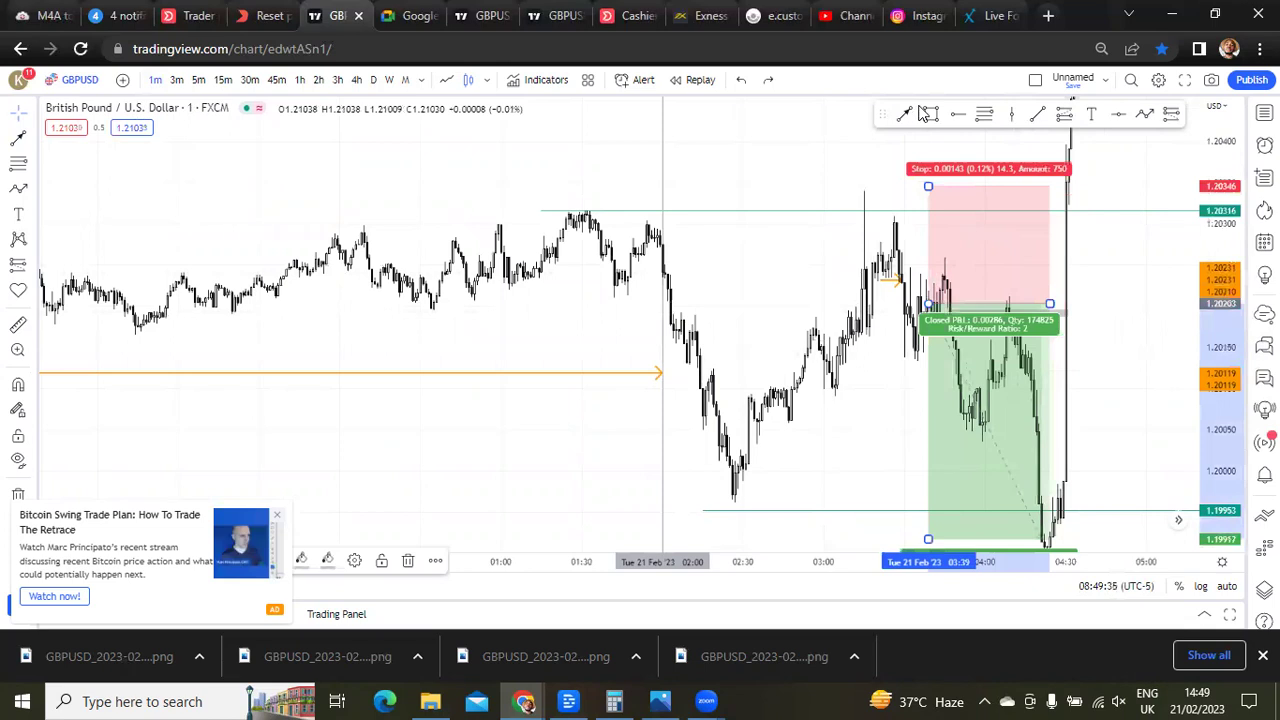
# - Draw a rectangle from 03:29 to about 03:58 between 1.20230 and 1.20202, just above the short position's entry
pyautogui.click(928, 113)
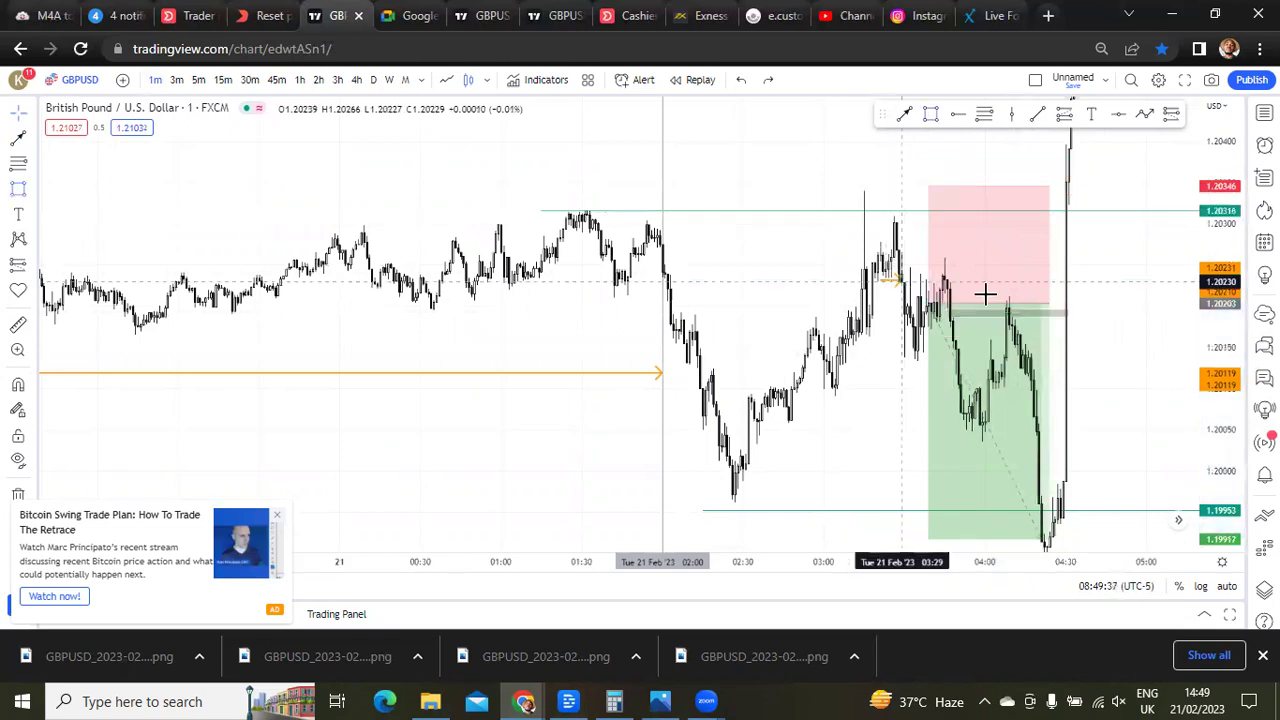
pyautogui.moveTo(903, 283); pyautogui.dragTo(977, 298)
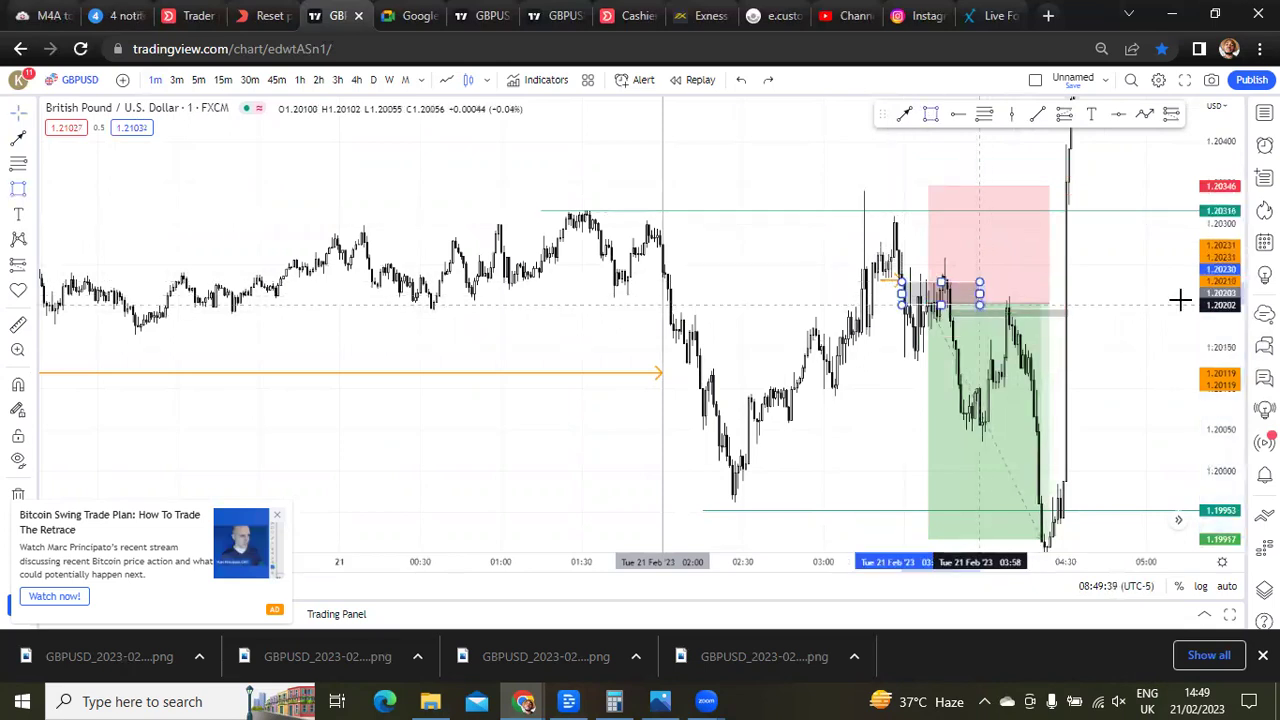
pyautogui.click(1146, 293)
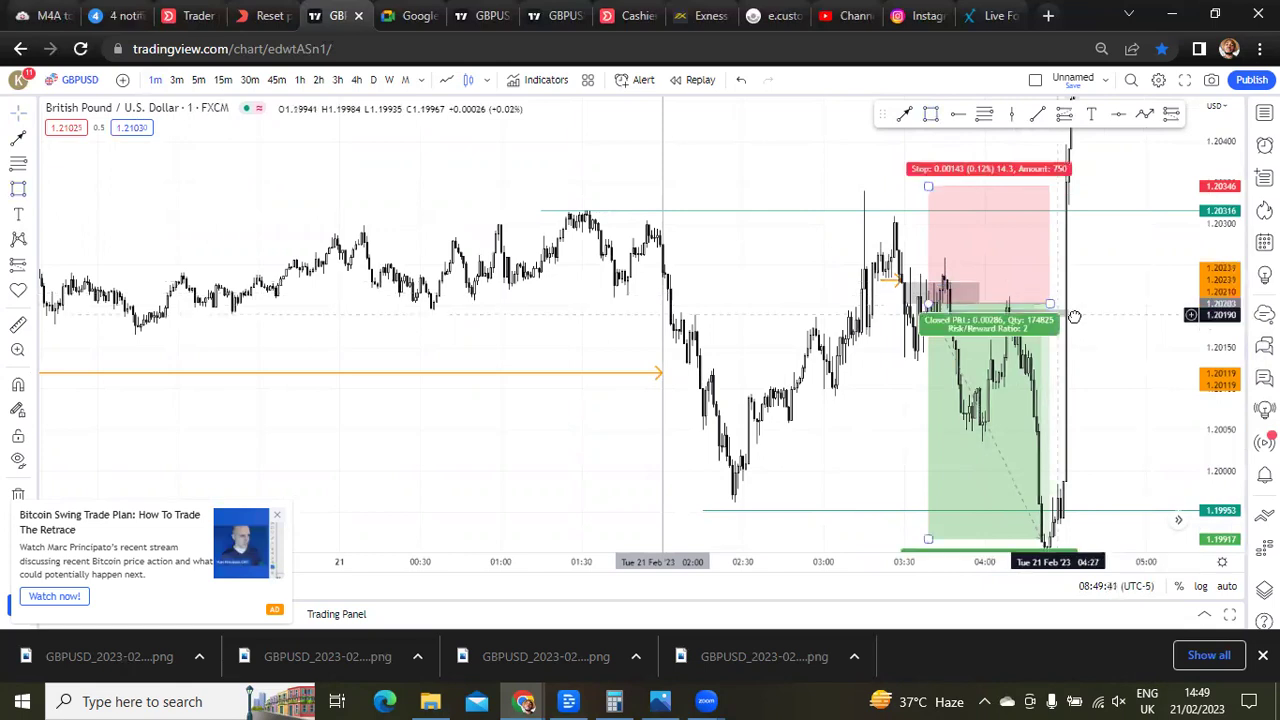
# - Set the short position's stop level to 1.20343
pyautogui.moveTo(912, 191)
pyautogui.mouseDown()
pyautogui.moveTo(883, 166)
pyautogui.moveTo(894, 166)
pyautogui.mouseUp()
pyautogui.click(899, 161)
pyautogui.moveTo(1077, 294); pyautogui.dragTo(1042, 232)
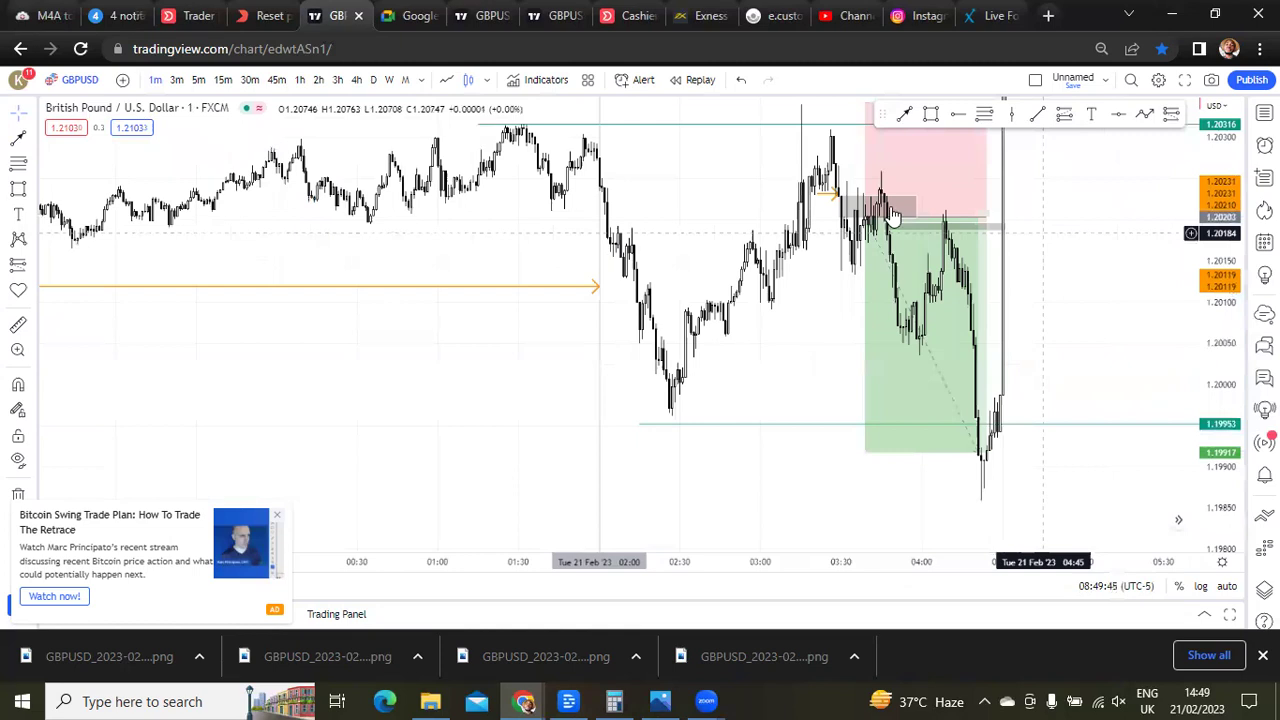
pyautogui.click(893, 218)
pyautogui.click(466, 208)
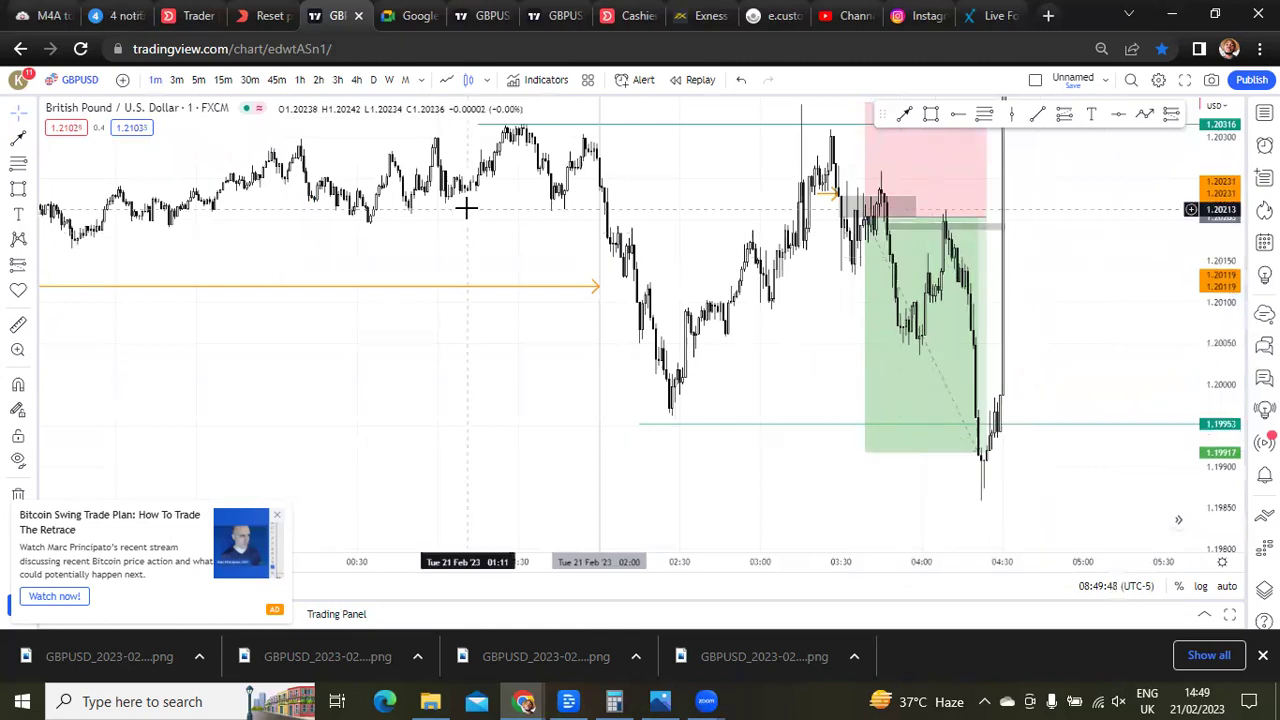
pyautogui.moveTo(466, 208); pyautogui.dragTo(371, 294)
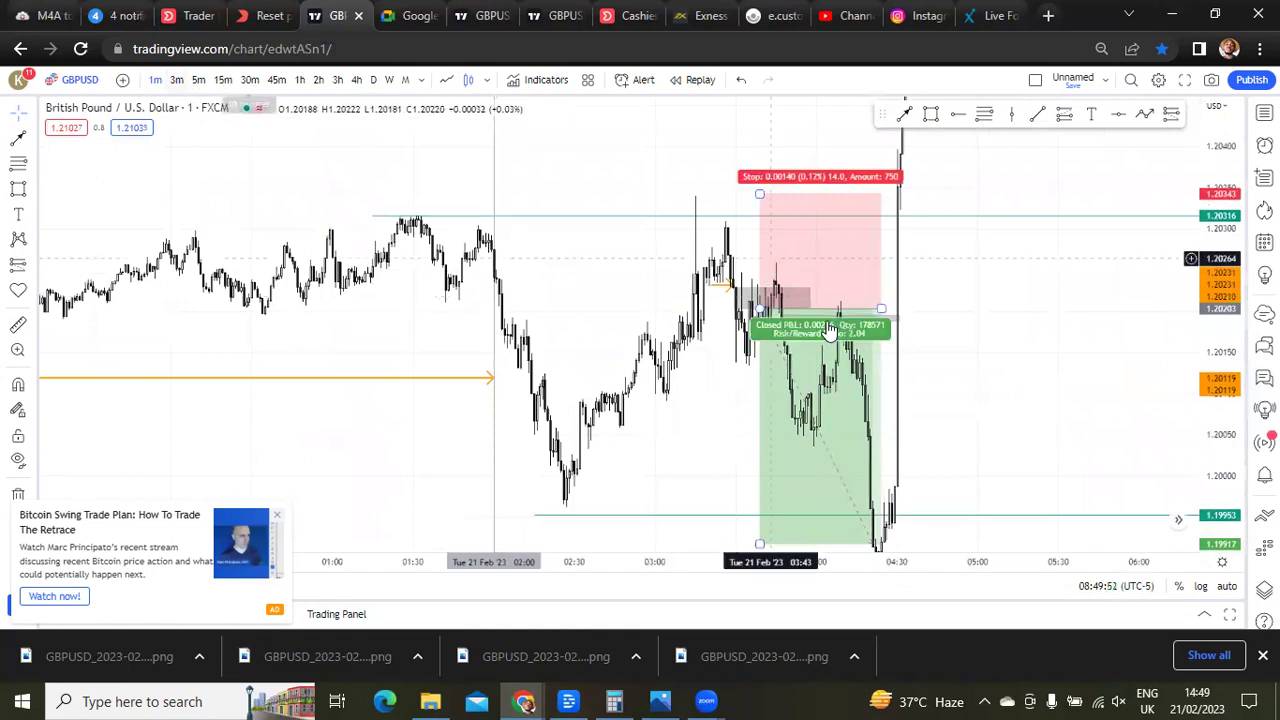
# - Move the lower horizontal ray's start to the 02:26 low at 1.19963
pyautogui.moveTo(938, 341); pyautogui.dragTo(928, 281)
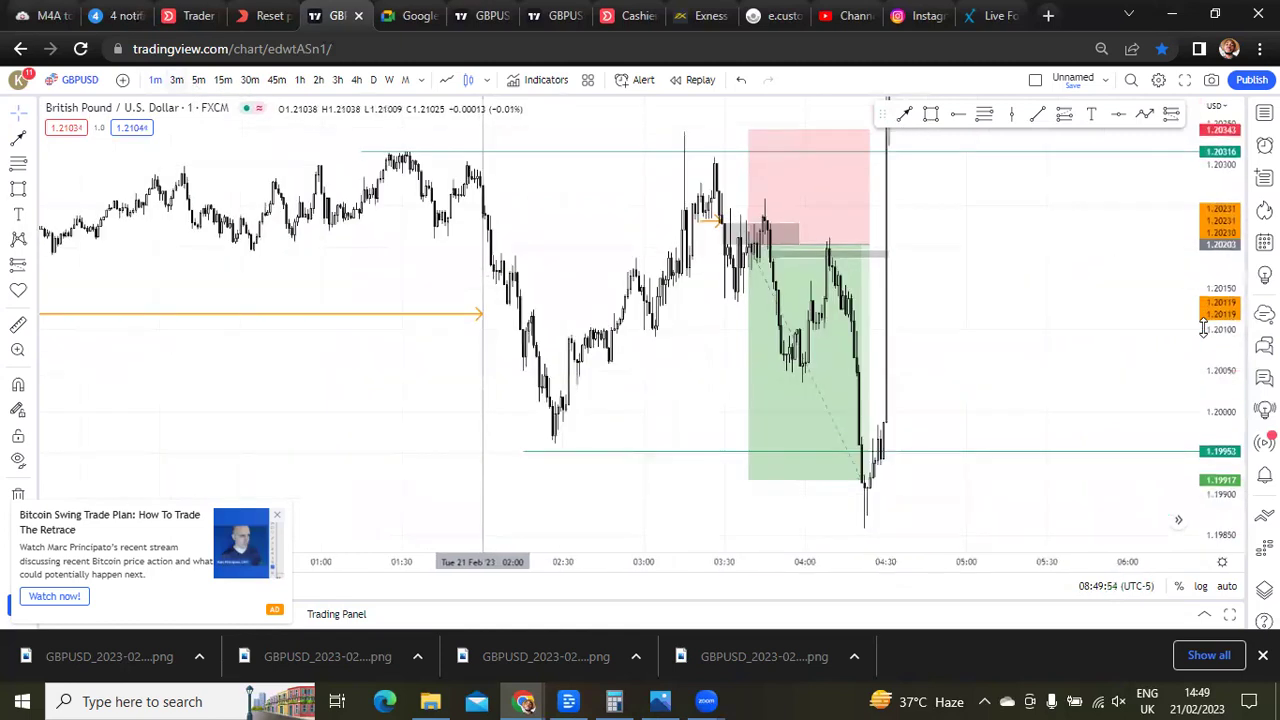
pyautogui.moveTo(530, 452); pyautogui.dragTo(553, 445)
pyautogui.moveTo(1085, 386); pyautogui.dragTo(1012, 393)
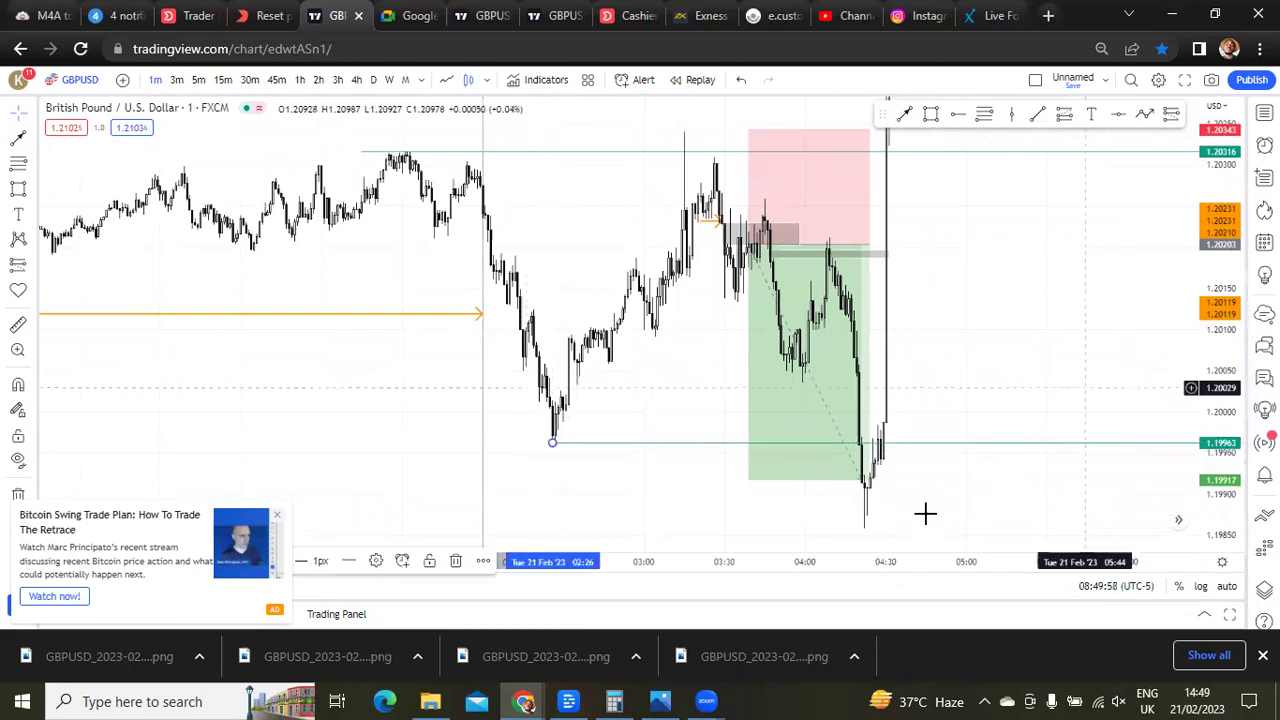
# - Examine the 1-minute price action from the low beneath the 1.19963 ray up through the grey zone to the latest candles
pyautogui.scroll(6, 674, 480)
pyautogui.moveTo(628, 442); pyautogui.dragTo(946, 356)
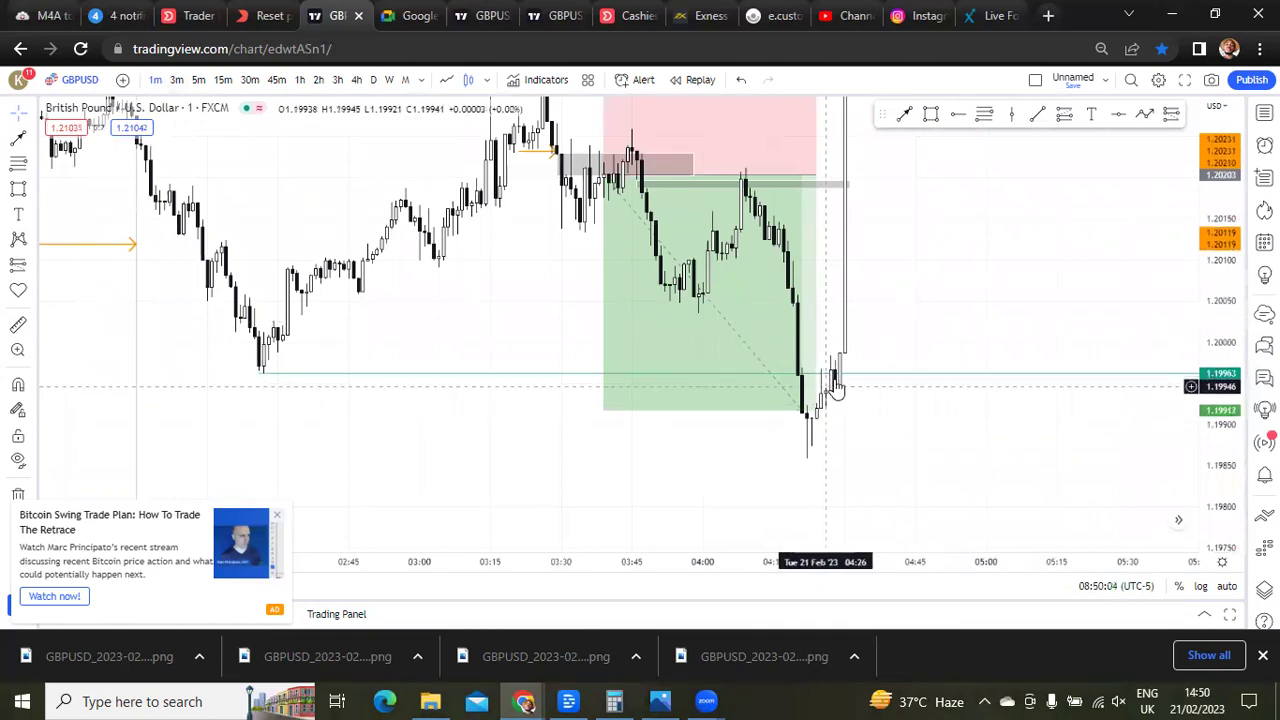
pyautogui.moveTo(890, 548); pyautogui.dragTo(953, 301)
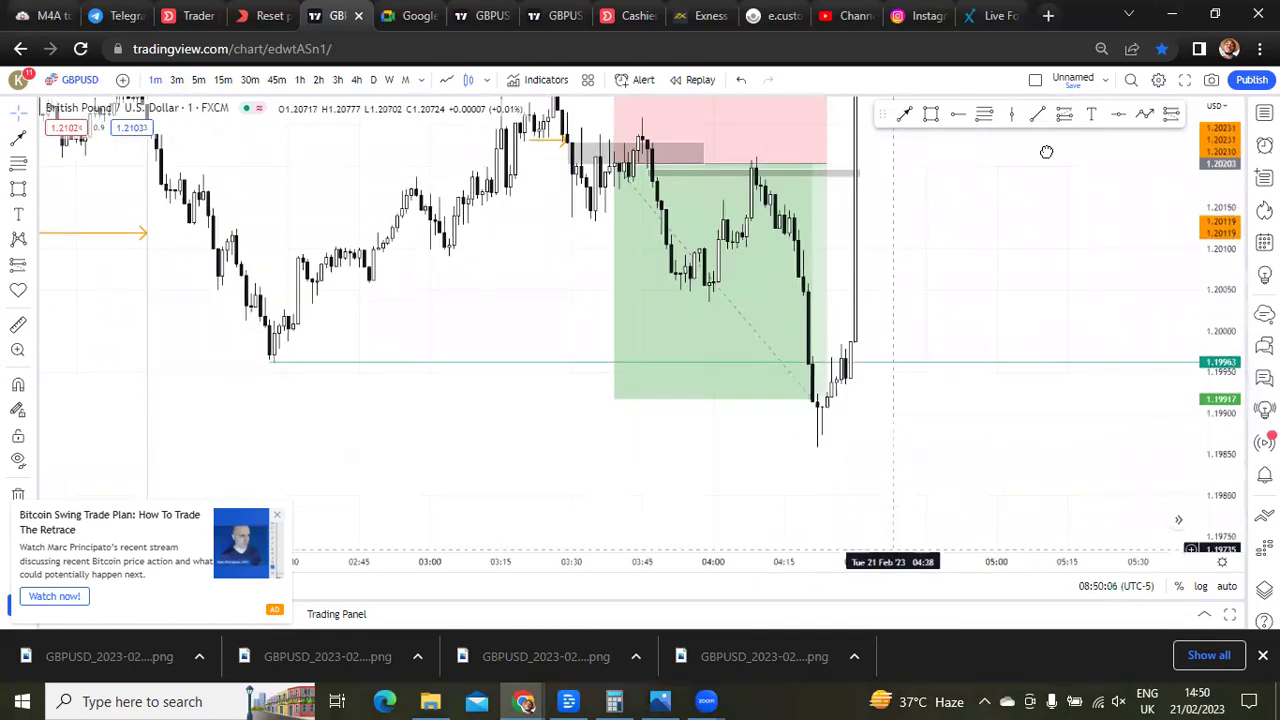
pyautogui.moveTo(963, 374); pyautogui.dragTo(910, 529)
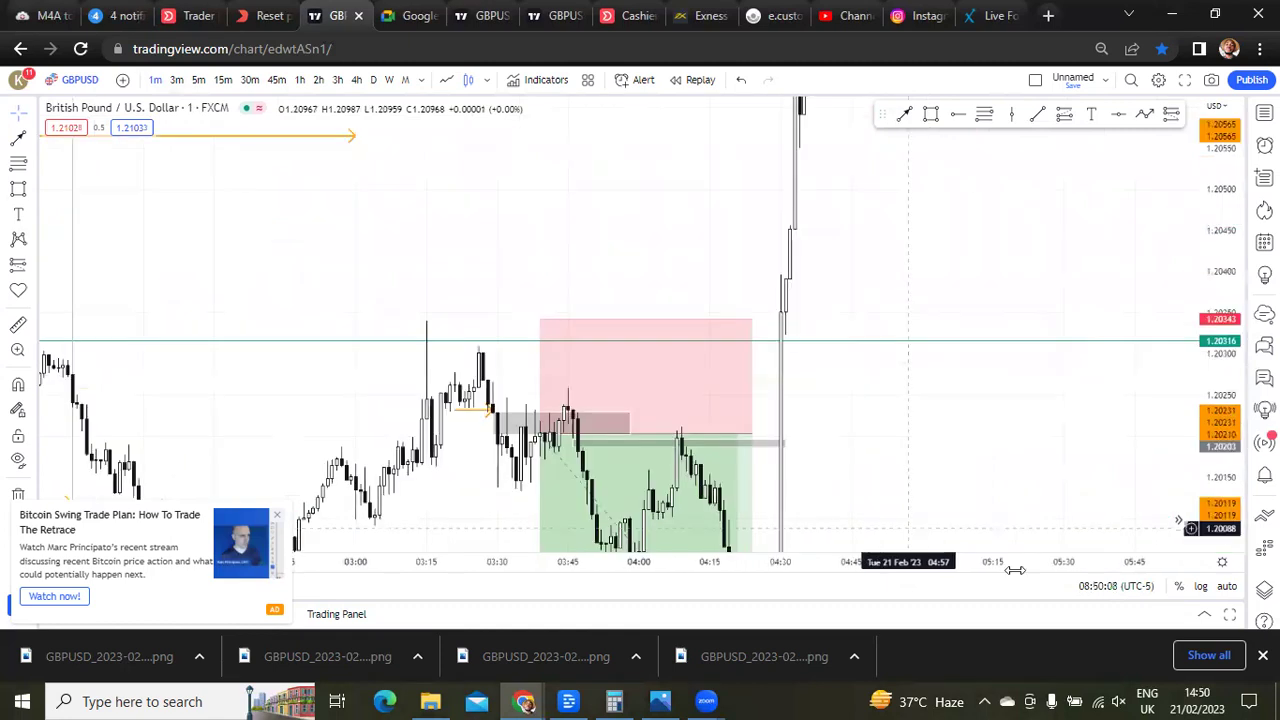
pyautogui.moveTo(894, 289); pyautogui.dragTo(1009, 580)
pyautogui.moveTo(981, 434); pyautogui.dragTo(721, 480)
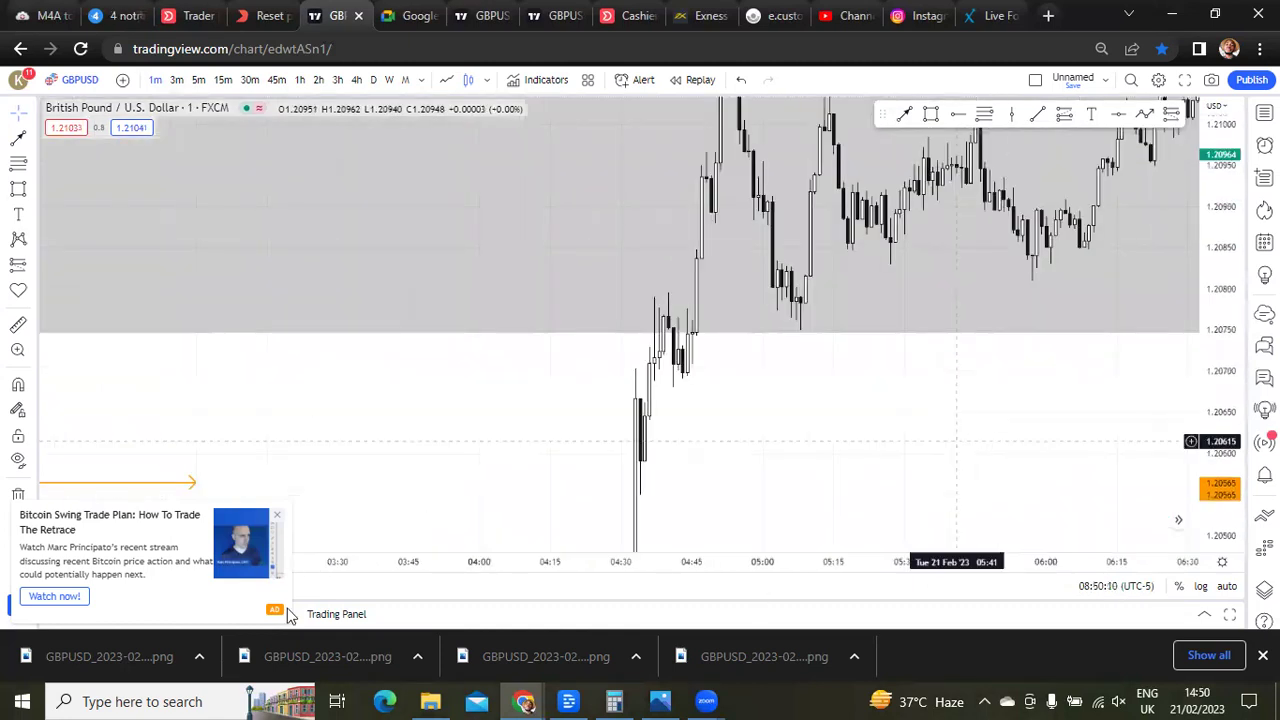
pyautogui.moveTo(956, 441); pyautogui.dragTo(287, 609)
pyautogui.moveTo(731, 489); pyautogui.dragTo(717, 459)
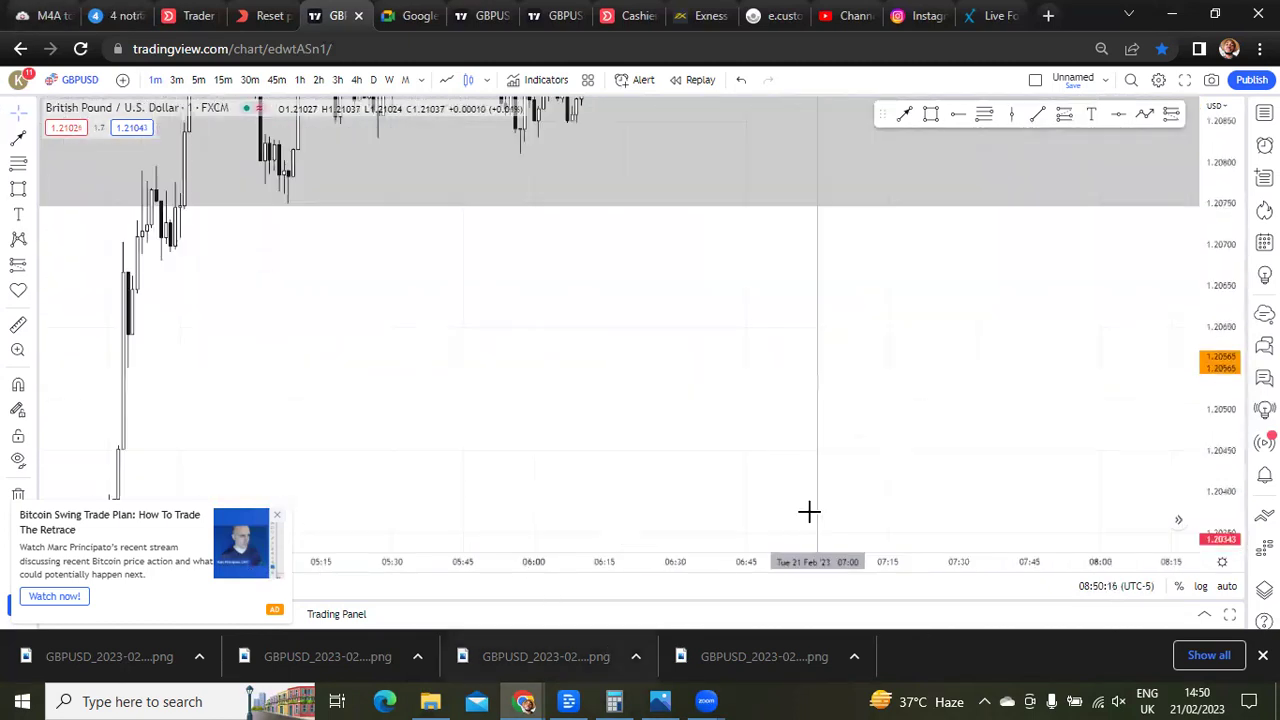
pyautogui.scroll(-5, 1034, 384)
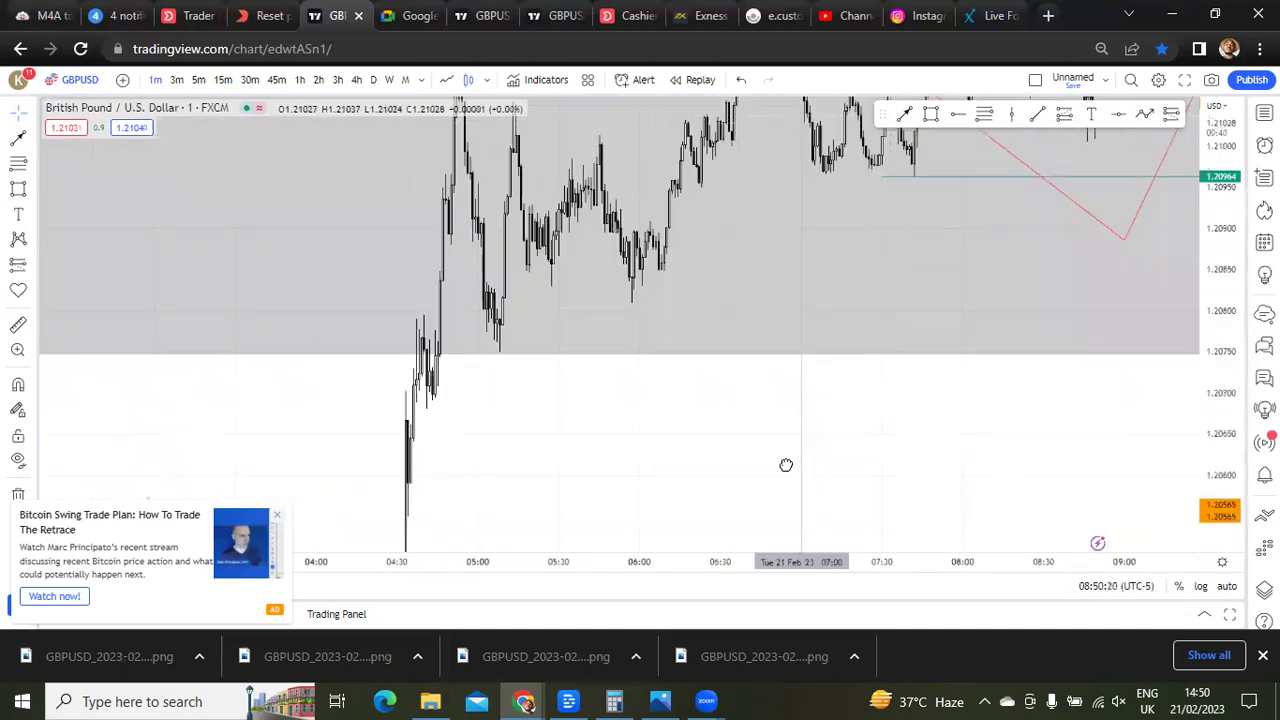
pyautogui.moveTo(786, 465); pyautogui.dragTo(672, 435)
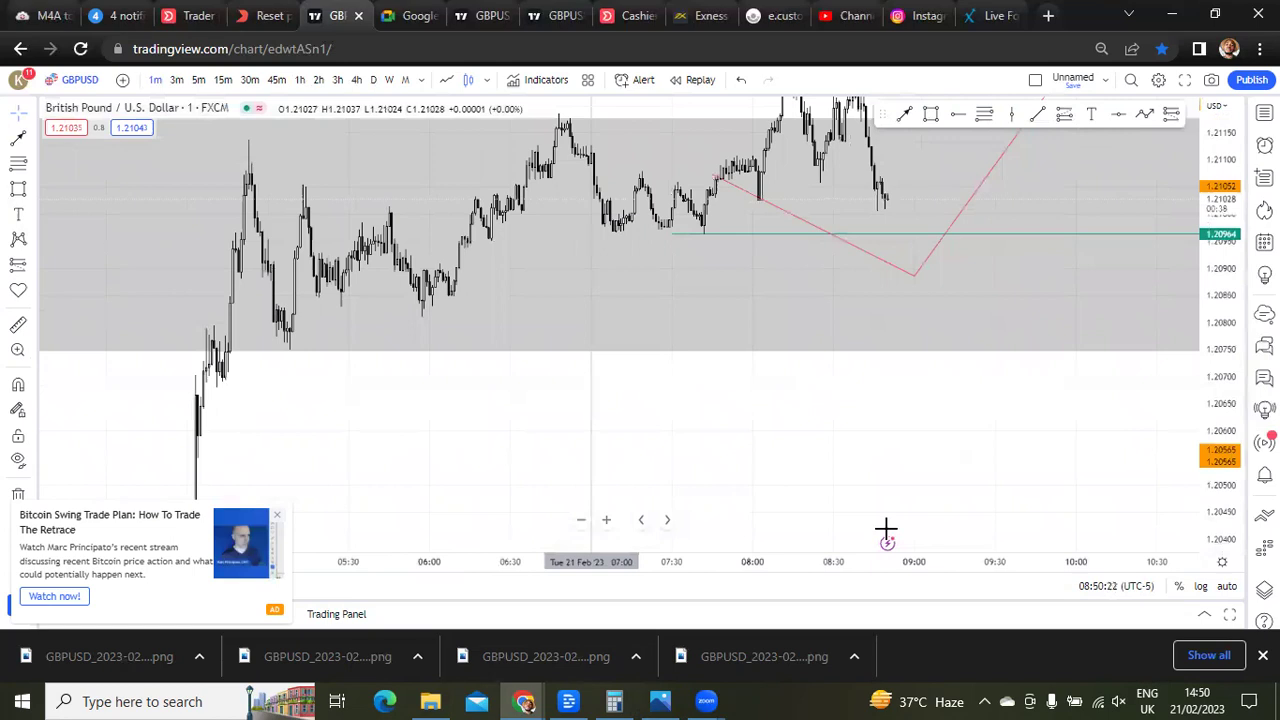
pyautogui.moveTo(985, 462); pyautogui.dragTo(722, 499)
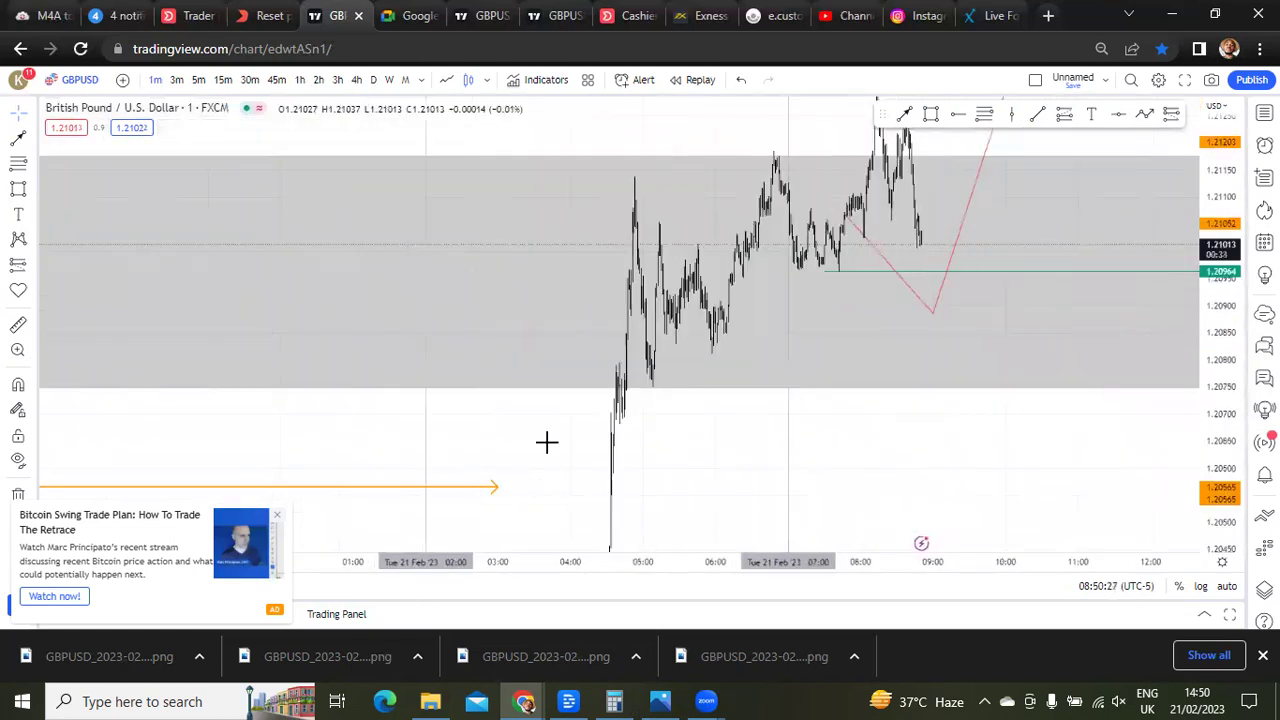